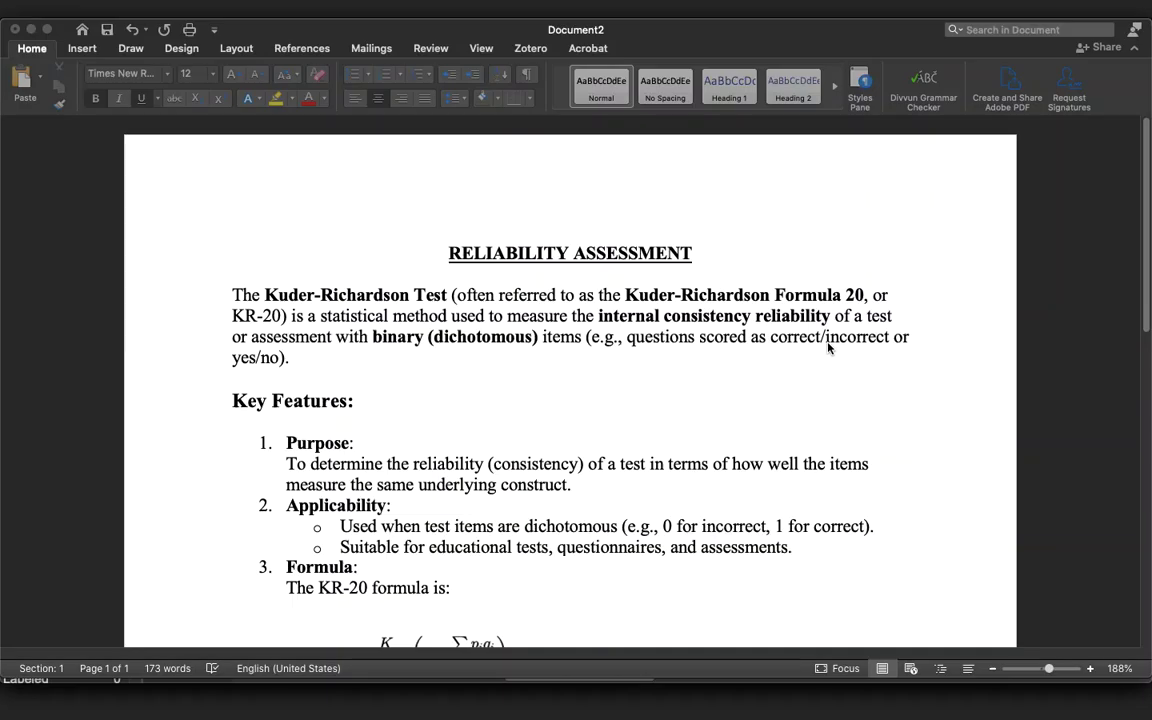
Read through the Kuder-Richardson (KR-20) reliability notes, from the key features and formula to the differences from Cronbach's Alpha.
{"action": "left_click", "coordinate": [670, 459]}
{"action": "key", "text": "Down"}
{"action": "key", "text": "Down"}
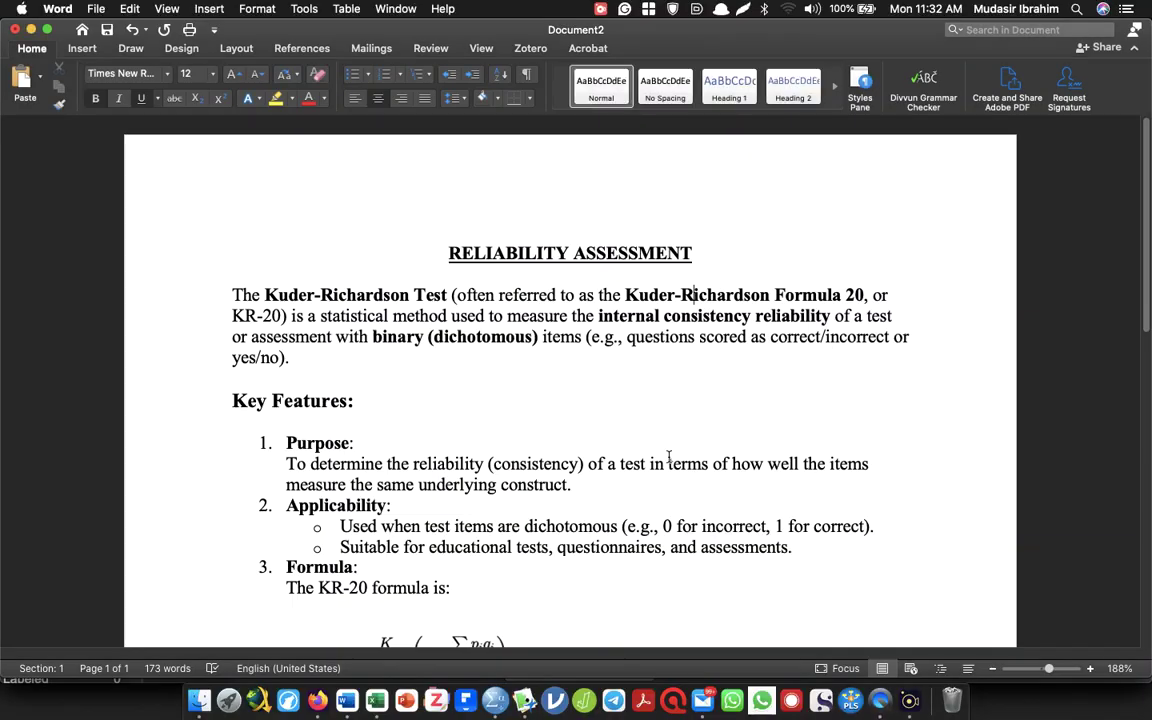
{"action": "key", "text": "Down"}
{"action": "key", "text": "Down"}
{"action": "key", "text": "Down"}
{"action": "key", "text": "Down"}
{"action": "key", "text": "Down"}
{"action": "key", "text": "Down"}
{"action": "key", "text": "Down"}
{"action": "key", "text": "Down"}
{"action": "key", "text": "Down"}
{"action": "key", "text": "Down"}
{"action": "key", "text": "Down"}
{"action": "key", "text": "Down"}
{"action": "key", "text": "Down"}
{"action": "key", "text": "Down"}
{"action": "key", "text": "Down"}
{"action": "key", "text": "Down"}
{"action": "key", "text": "Down"}
{"action": "key", "text": "Down"}
{"action": "key", "text": "Down"}
{"action": "key", "text": "Down"}
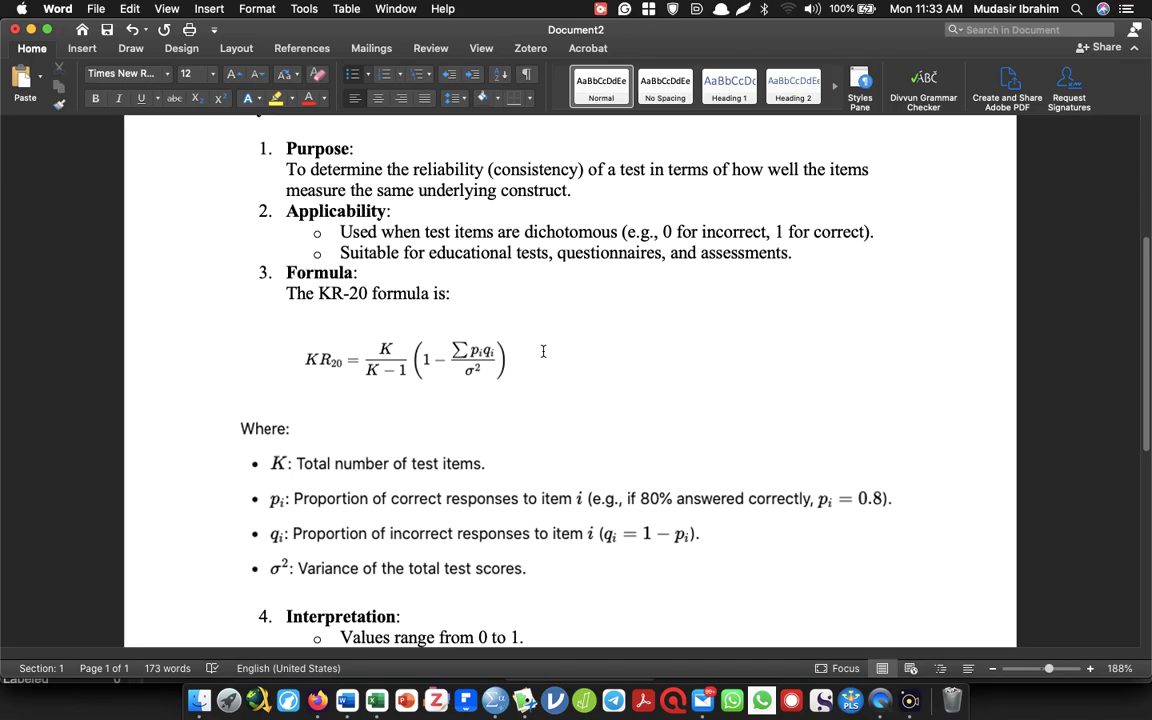
{"action": "scroll", "coordinate": [543, 351], "scroll_direction": "down", "scroll_amount": 3}
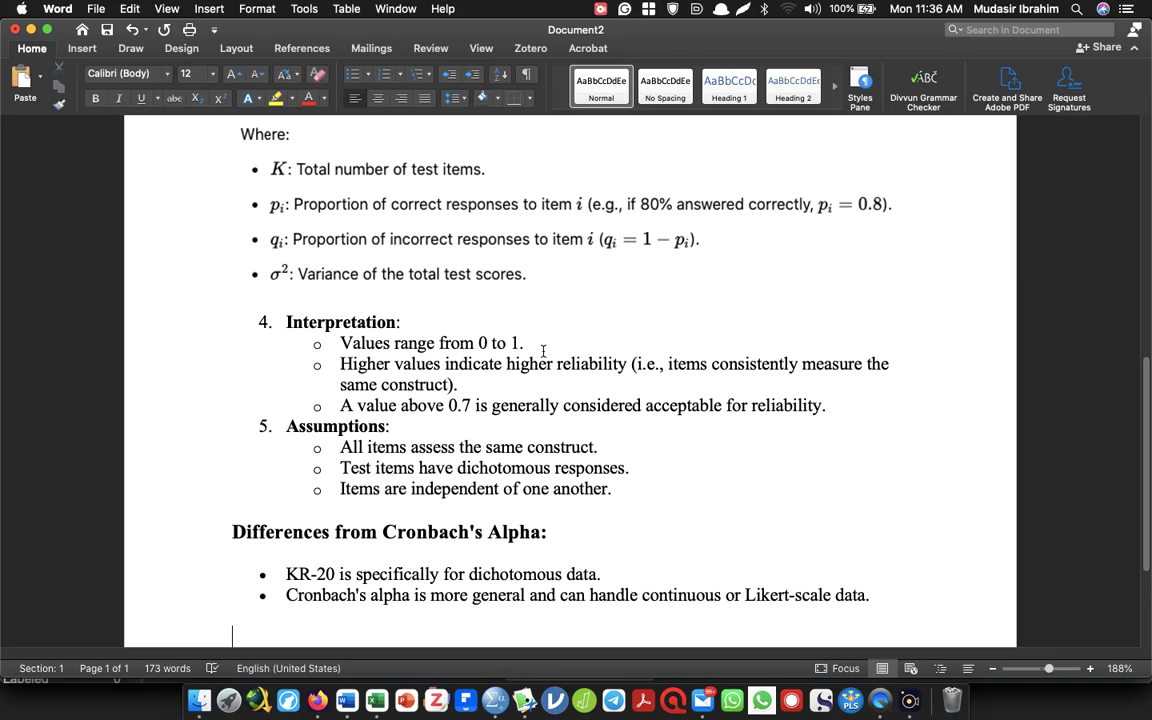
Switch to SPSS Statistics and bring up the Untitled4 [DataSet3] data editor with the KNW variables.
{"action": "left_click", "coordinate": [493, 709]}
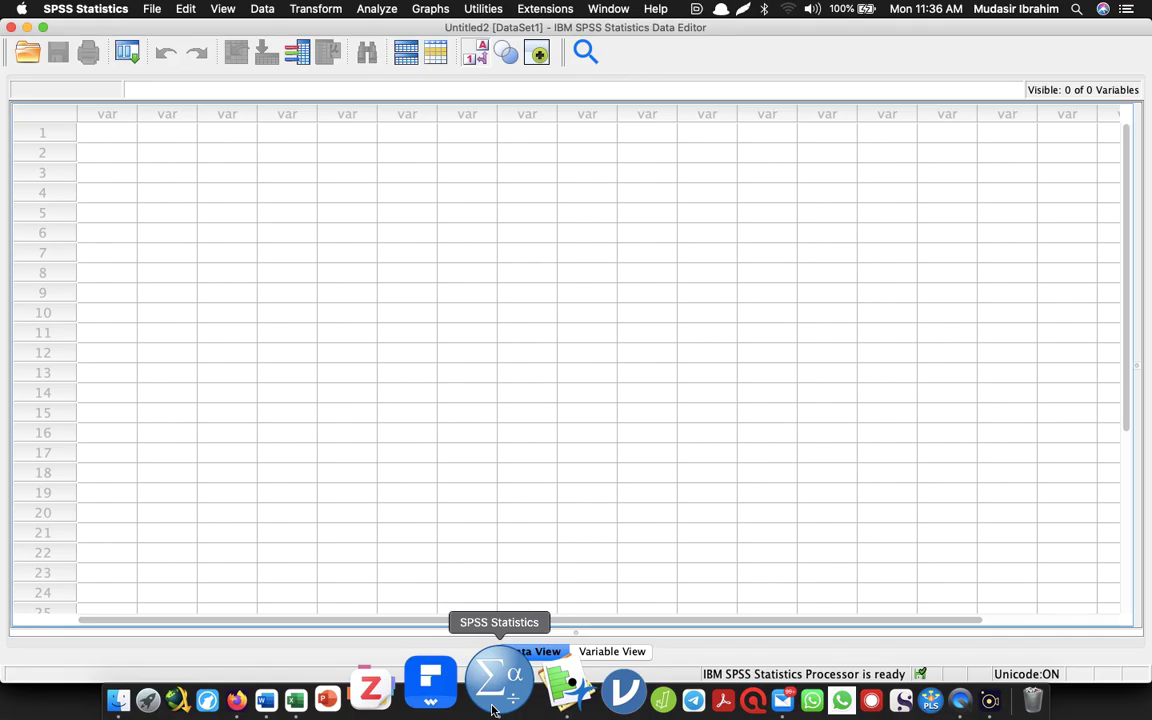
{"action": "key", "text": "alt+Tab"}
{"action": "key", "text": "alt+Tab"}
{"action": "key", "text": "alt+Tab"}
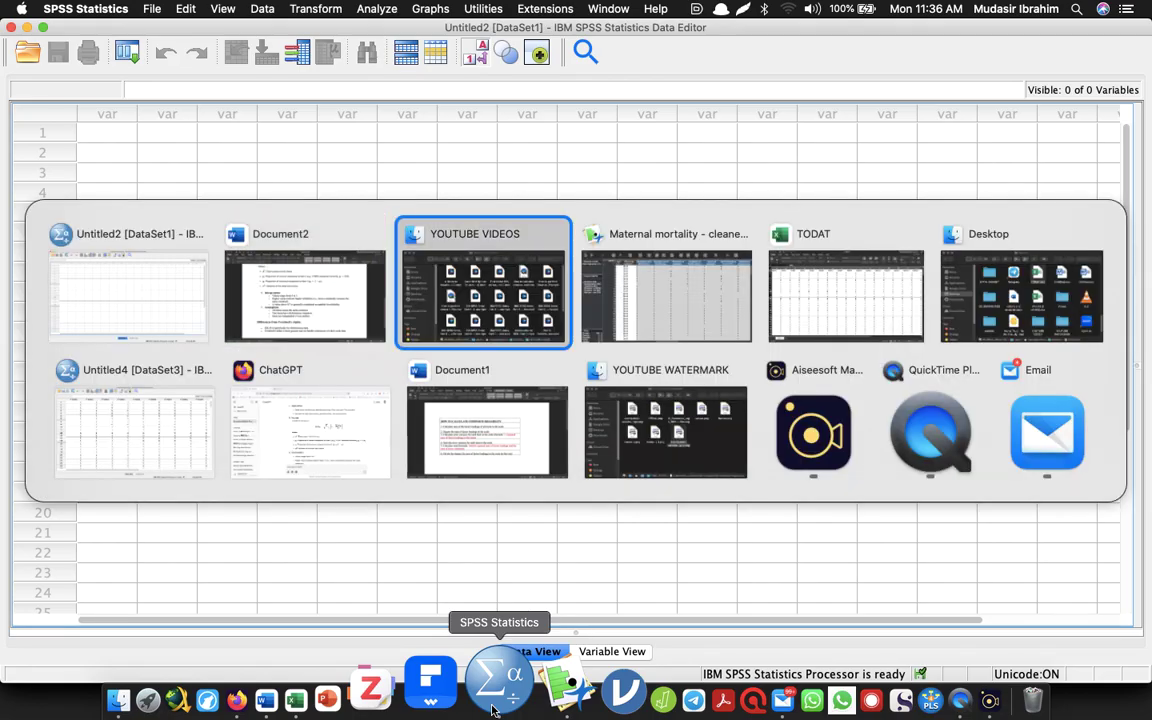
{"action": "key", "text": "Left"}
{"action": "key", "text": "Left"}
{"action": "key", "text": "Down"}
{"action": "key", "text": "Left"}
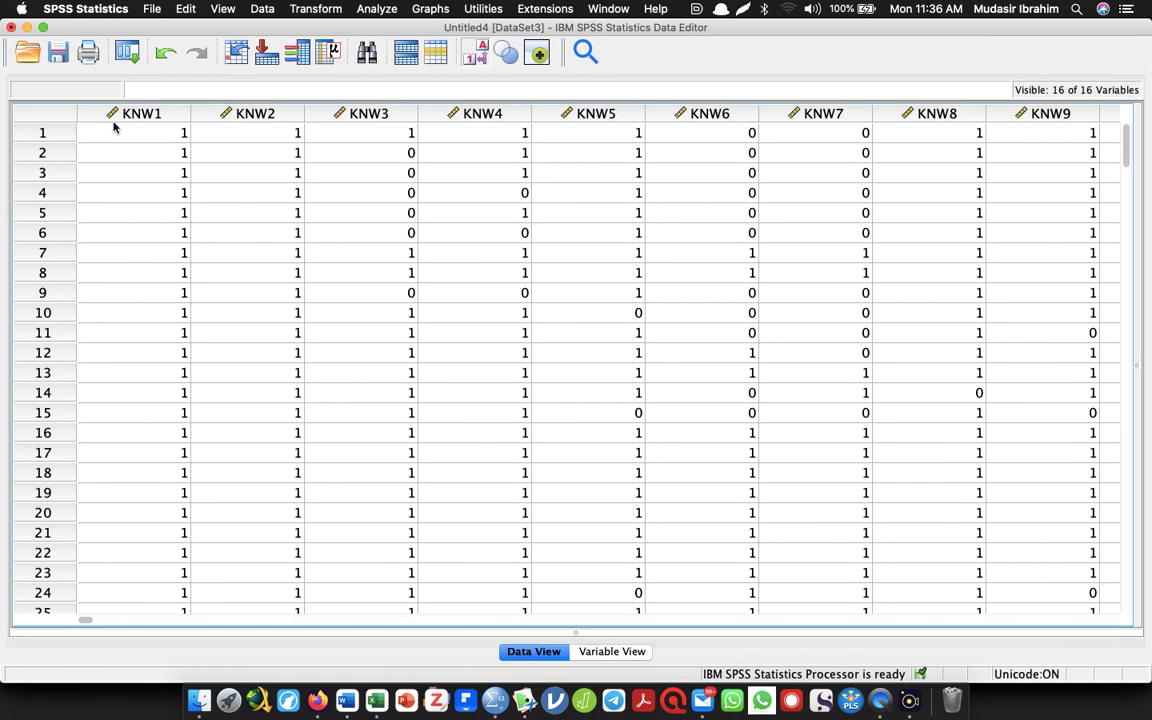
Examine the definitions of variables KNW1 to KNW16, including the available measurement levels, and return to the data values.
{"action": "double_click", "coordinate": [122, 116]}
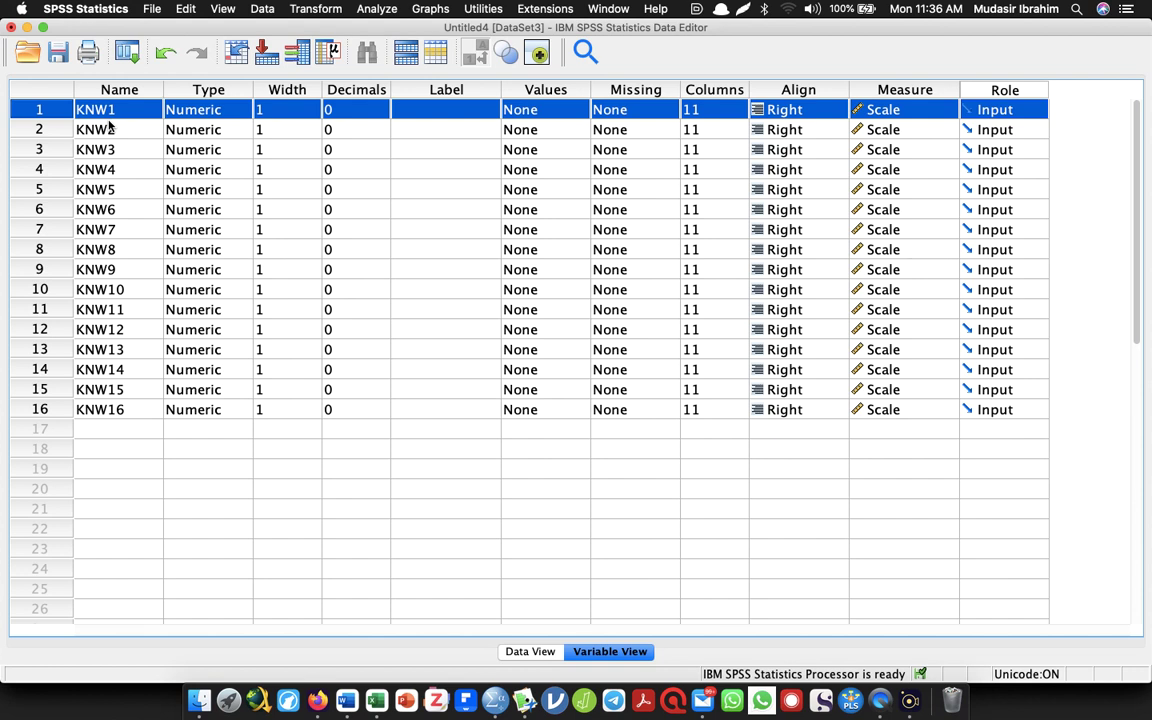
{"action": "double_click", "coordinate": [40, 106]}
{"action": "double_click", "coordinate": [150, 115]}
{"action": "left_click", "coordinate": [950, 112]}
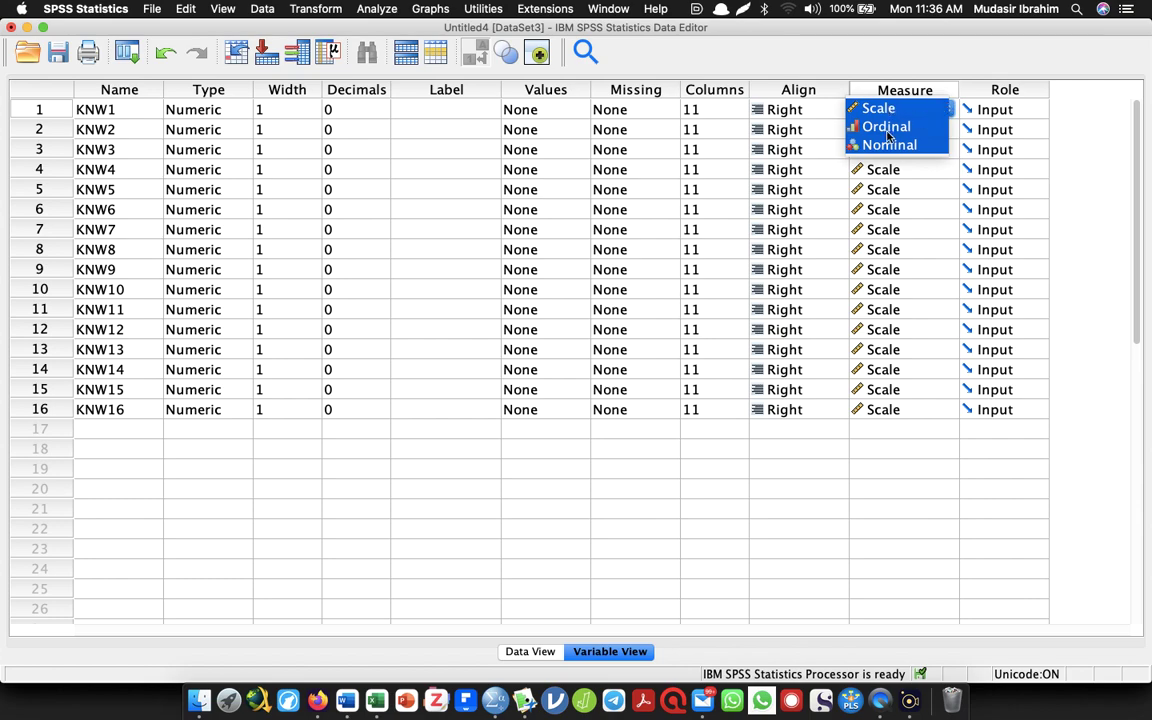
{"action": "left_click", "coordinate": [545, 509]}
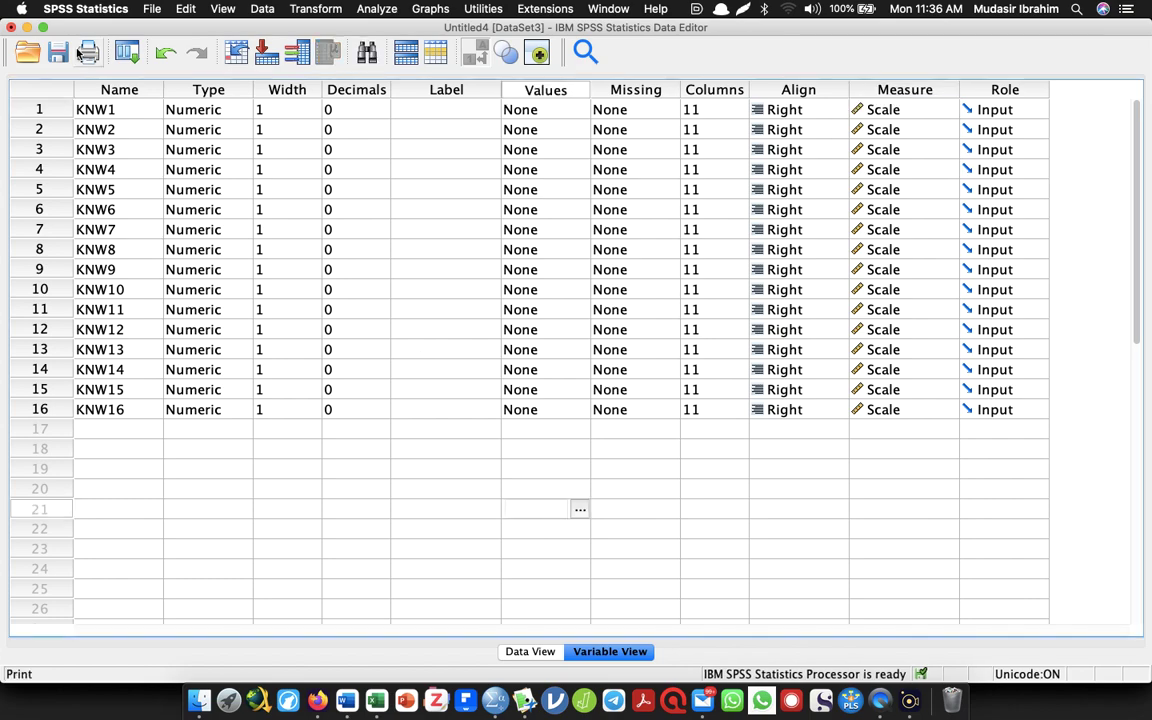
{"action": "left_click", "coordinate": [116, 89]}
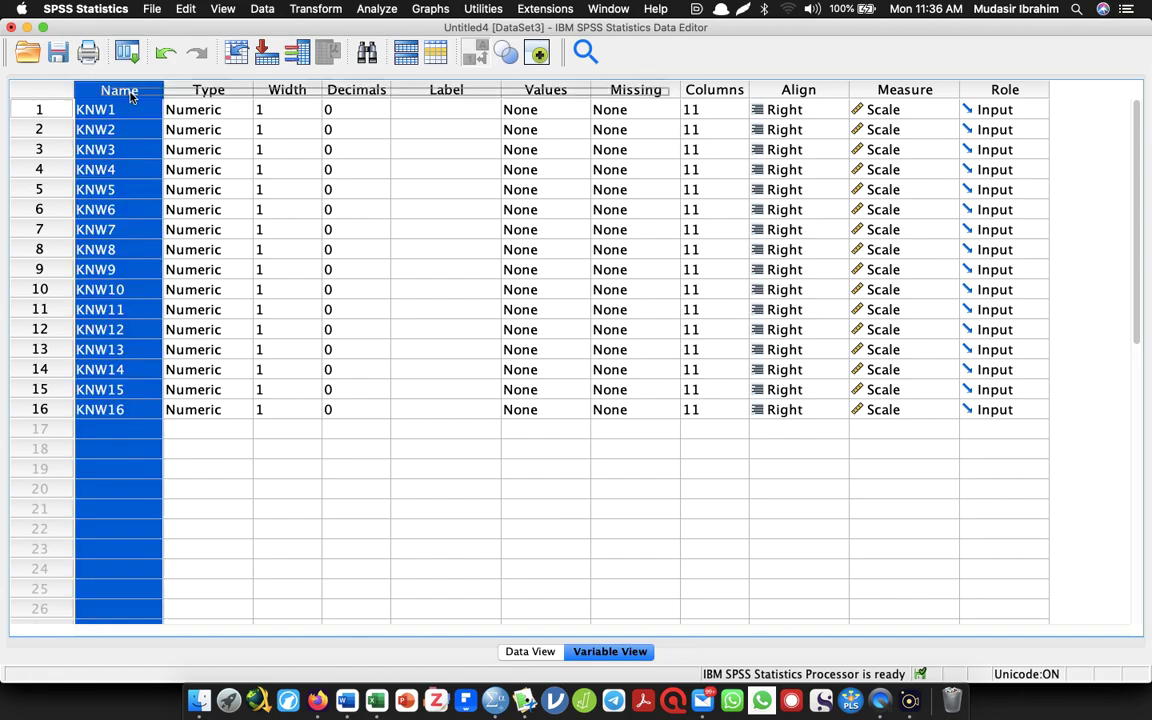
{"action": "double_click", "coordinate": [49, 109]}
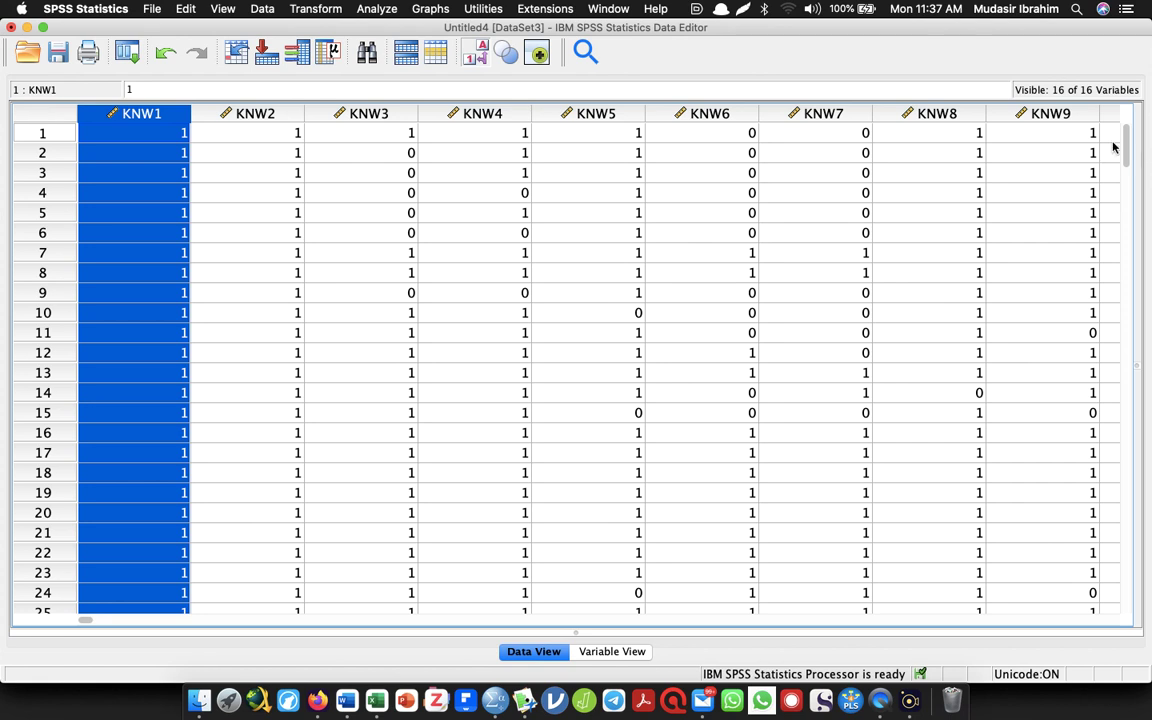
Check the last cases of the dataset by selecting rows 233 and 234, and return to the first case.
{"action": "scroll", "coordinate": [1118, 250], "scroll_direction": "down", "scroll_amount": 10}
{"action": "scroll", "coordinate": [1118, 250], "scroll_direction": "down", "scroll_amount": 20}
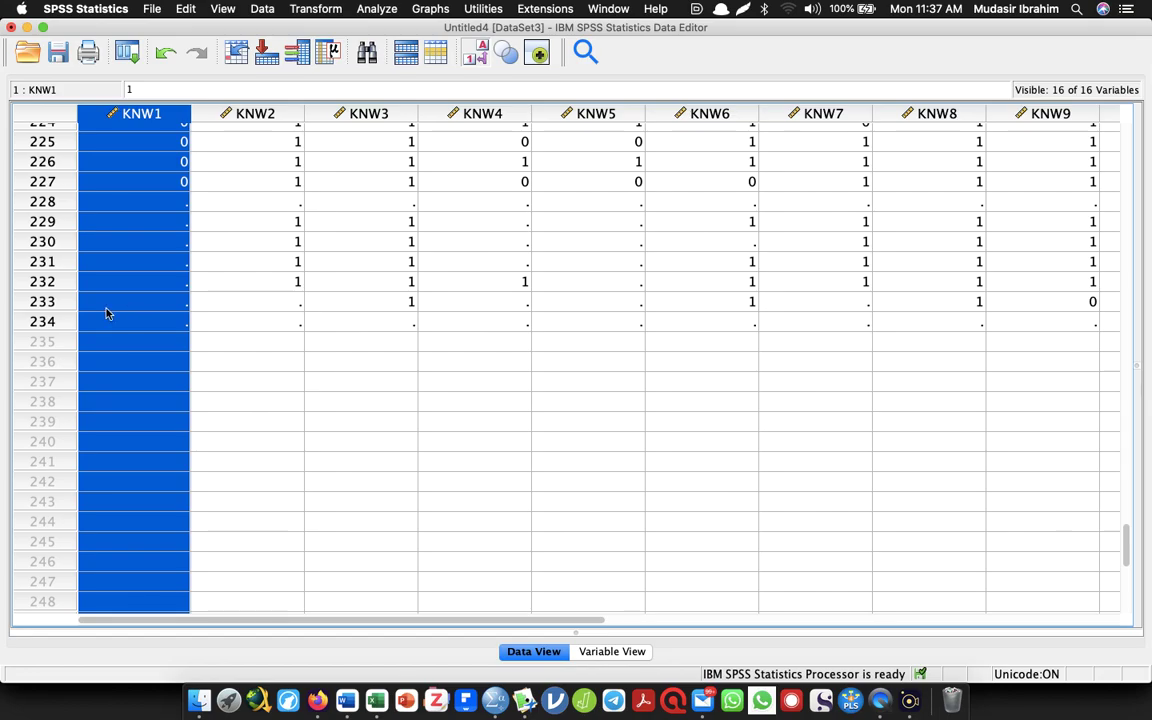
{"action": "left_click", "coordinate": [43, 301]}
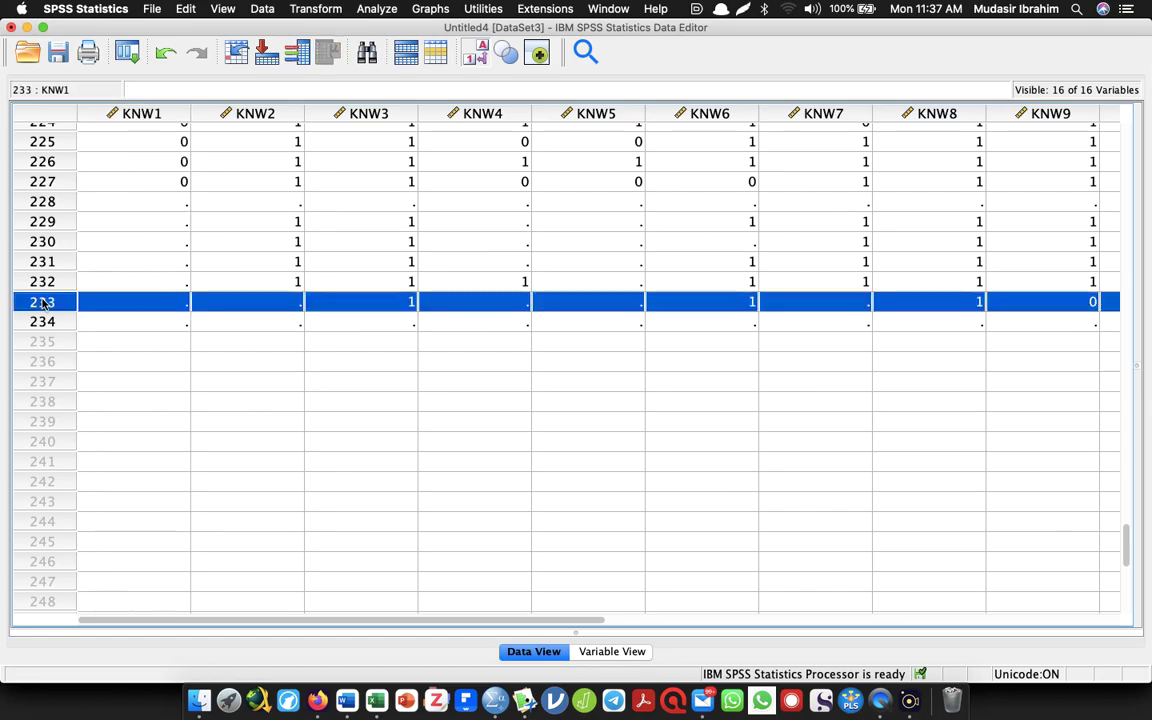
{"action": "left_click", "coordinate": [43, 321], "text": "shift"}
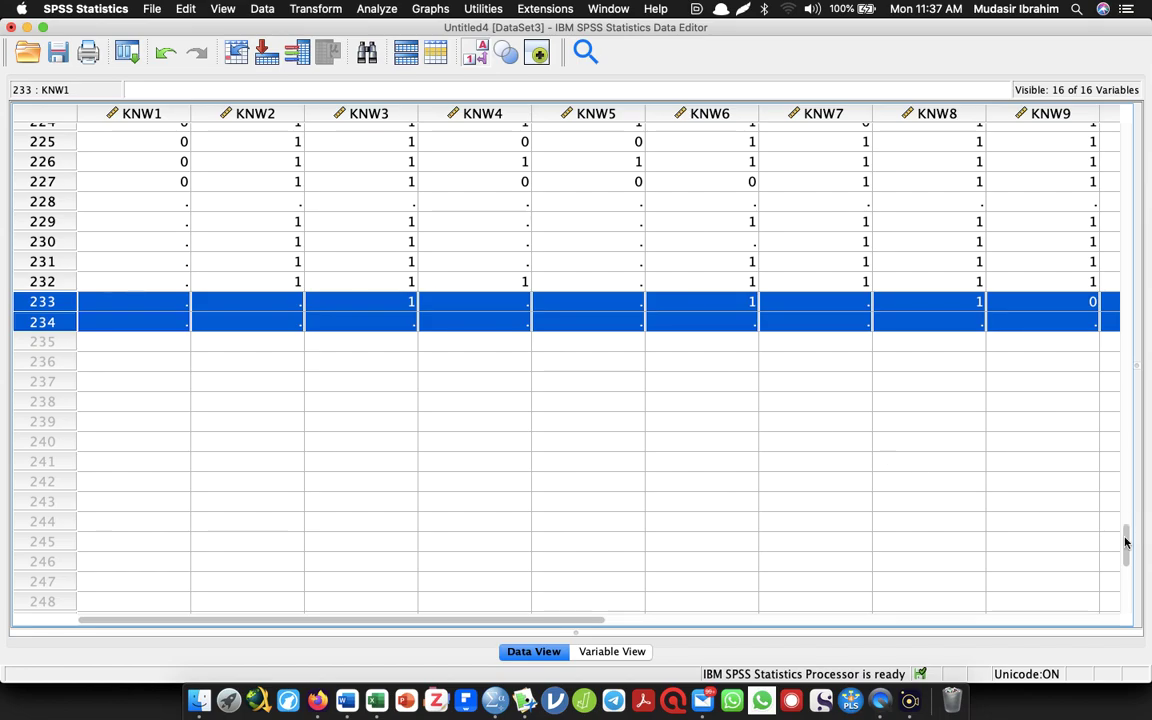
{"action": "left_click_drag", "start_coordinate": [1130, 540], "coordinate": [1103, 60]}
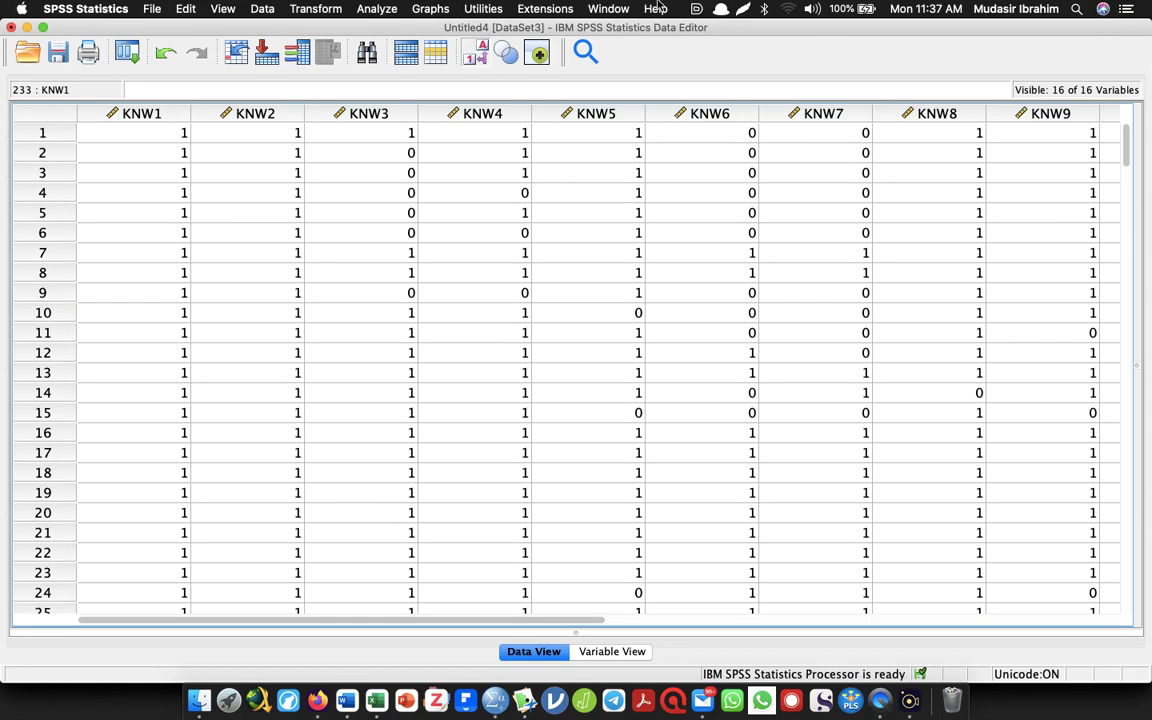
Start a scale Reliability Analysis and reset its settings to clear the previously chosen items.
{"action": "left_click", "coordinate": [367, 9]}
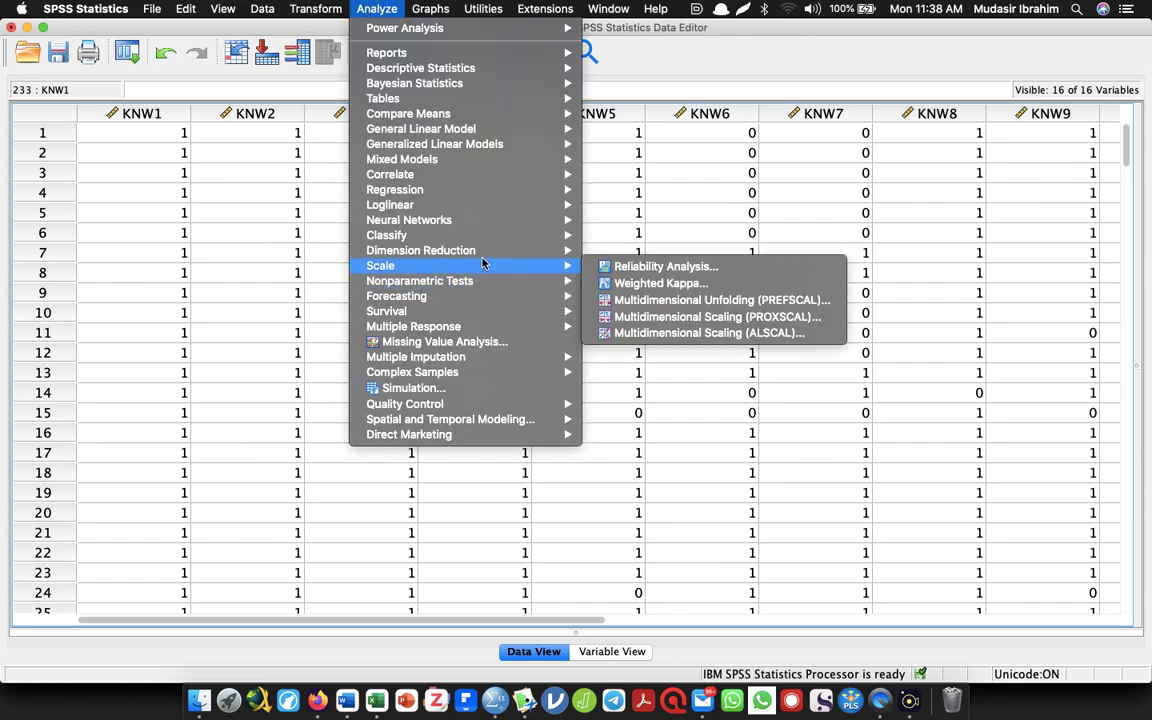
{"action": "mouse_move", "coordinate": [486, 251]}
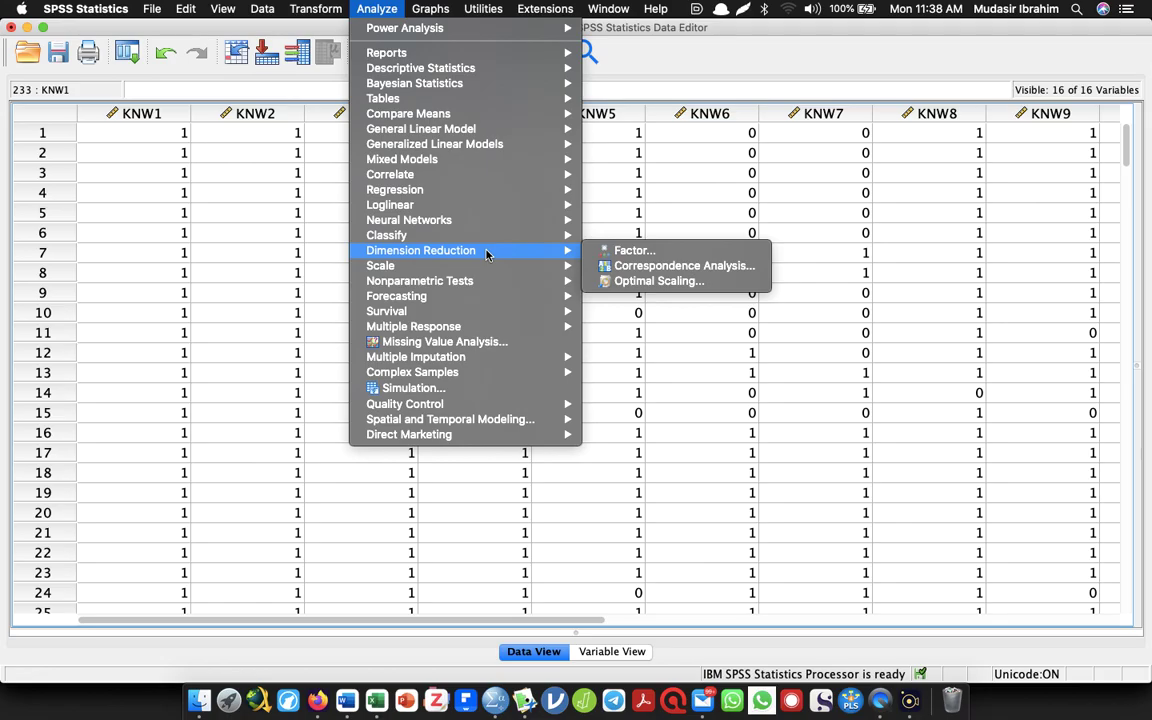
{"action": "mouse_move", "coordinate": [510, 270]}
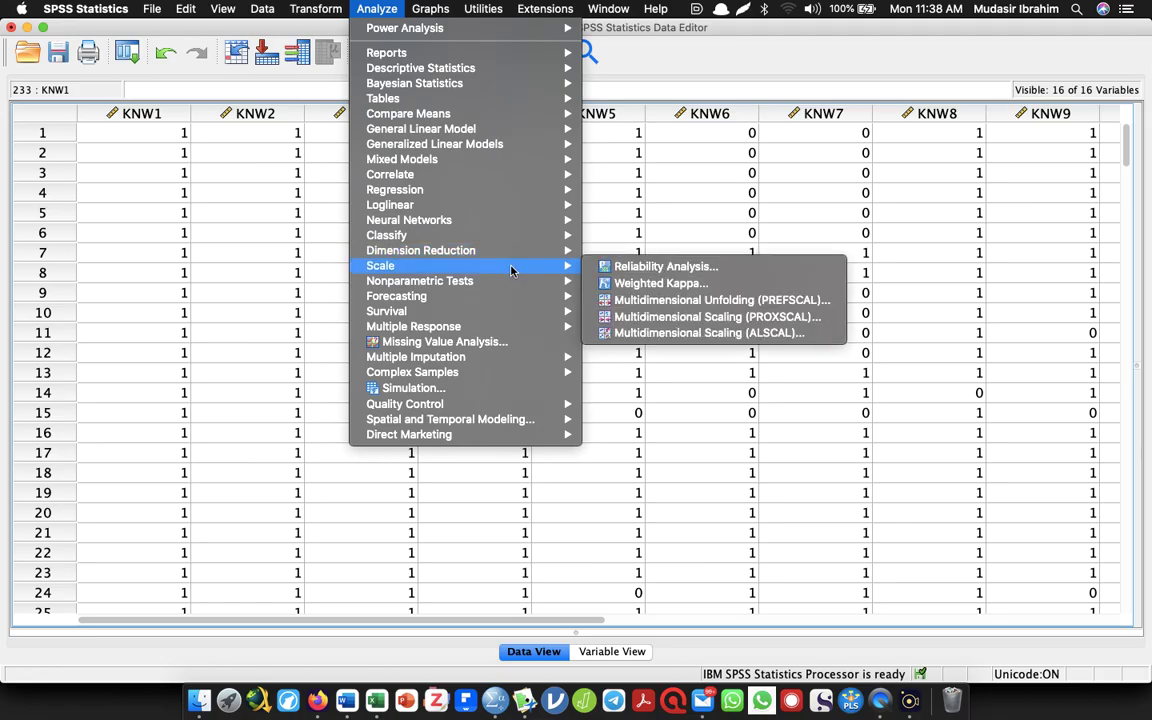
{"action": "left_click", "coordinate": [660, 266]}
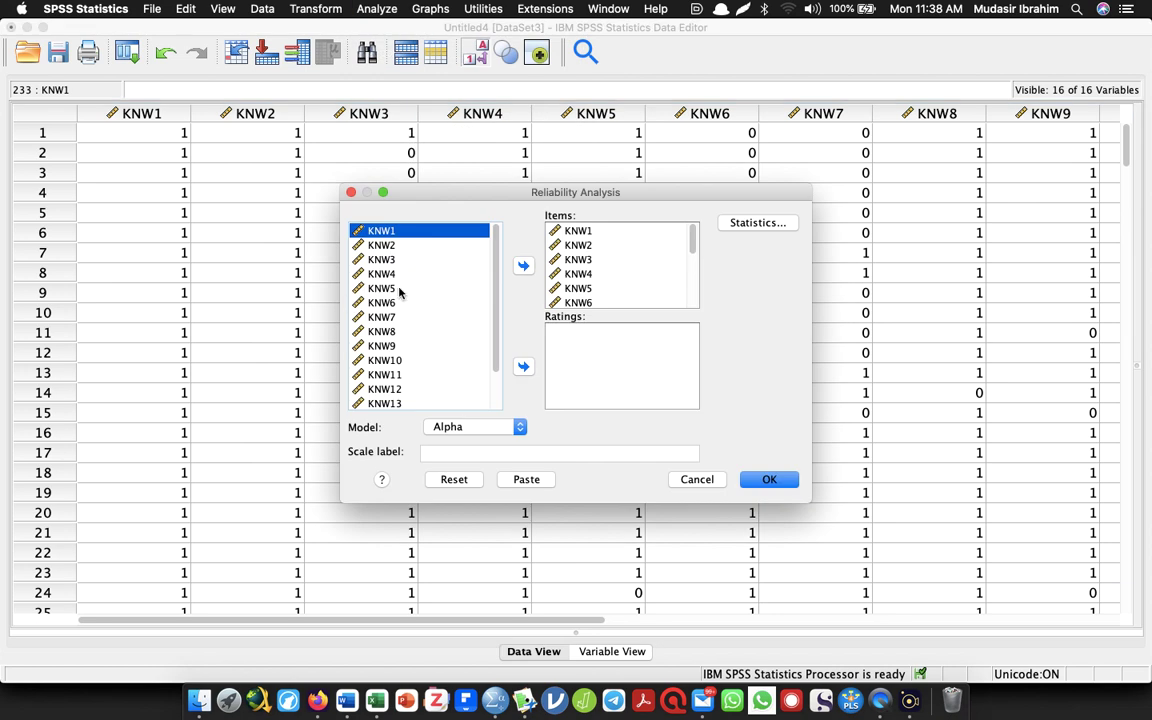
{"action": "left_click", "coordinate": [577, 258]}
{"action": "left_click", "coordinate": [446, 482]}
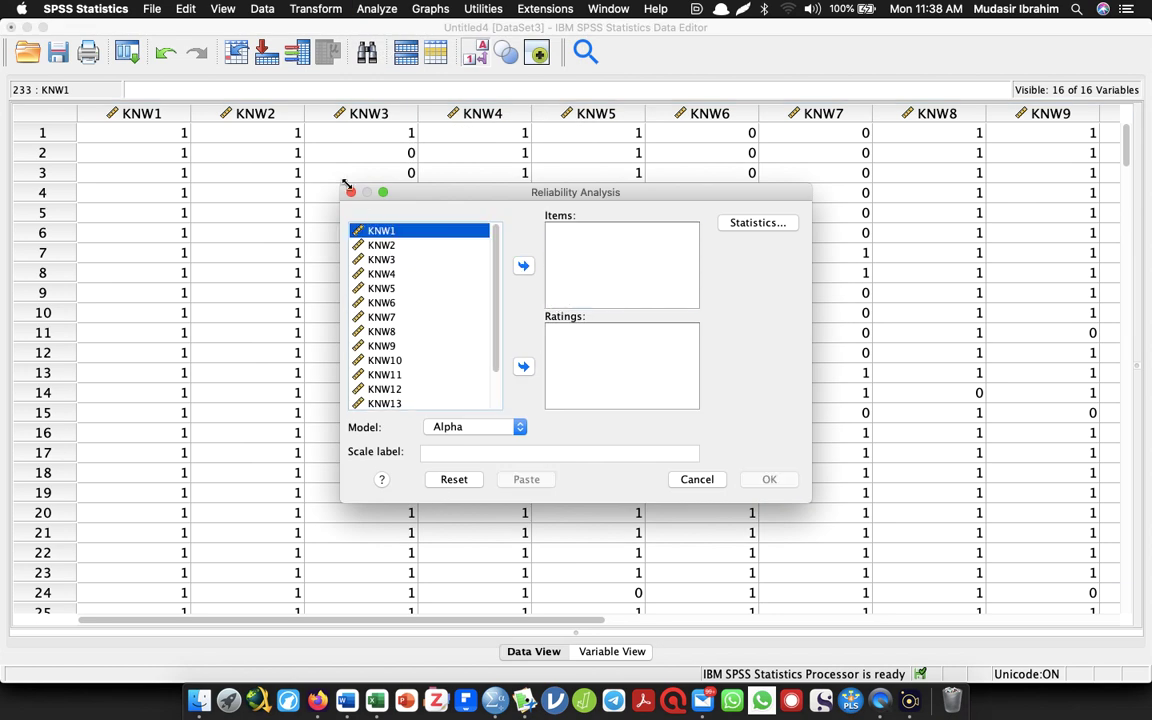
{"action": "left_click_drag", "start_coordinate": [501, 257], "coordinate": [499, 301]}
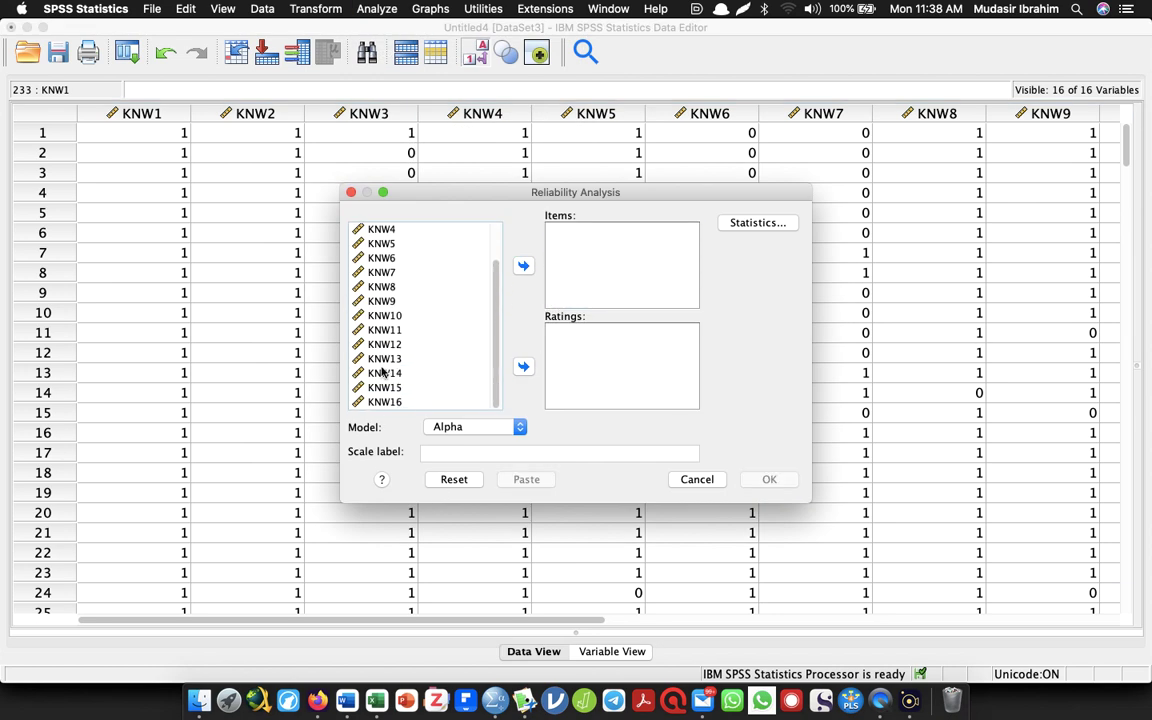
{"action": "left_click", "coordinate": [367, 404], "text": "shift"}
{"action": "left_click", "coordinate": [446, 274]}
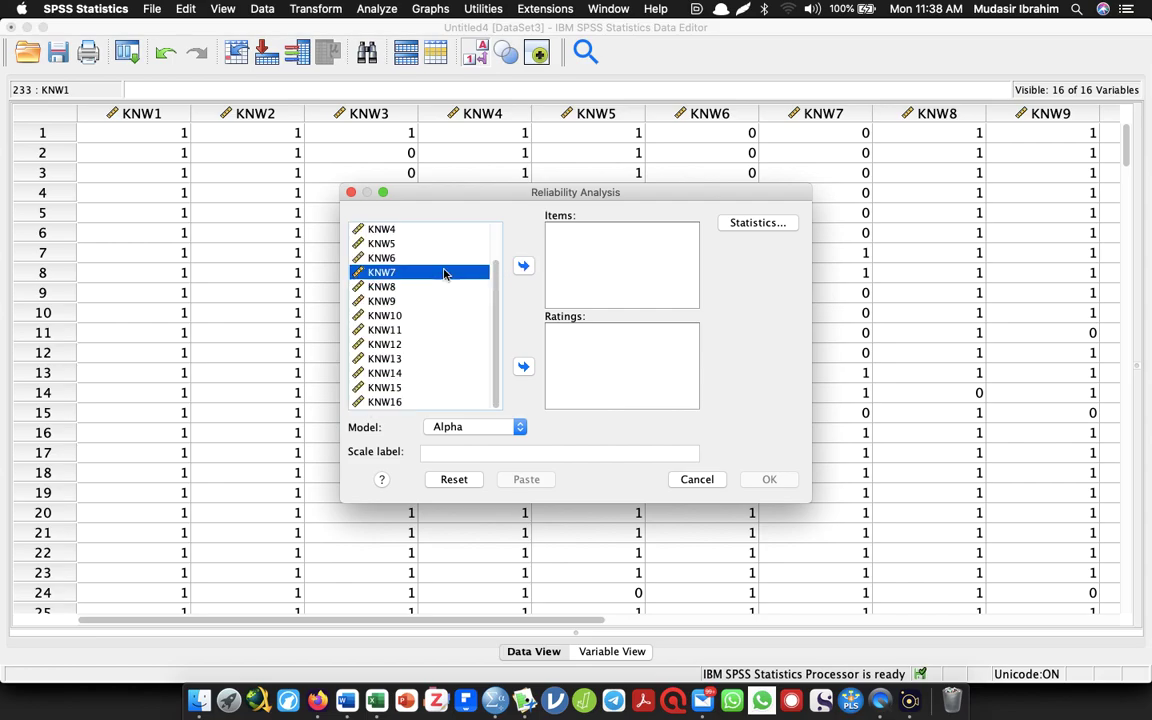
{"action": "left_click_drag", "start_coordinate": [446, 274], "coordinate": [622, 268]}
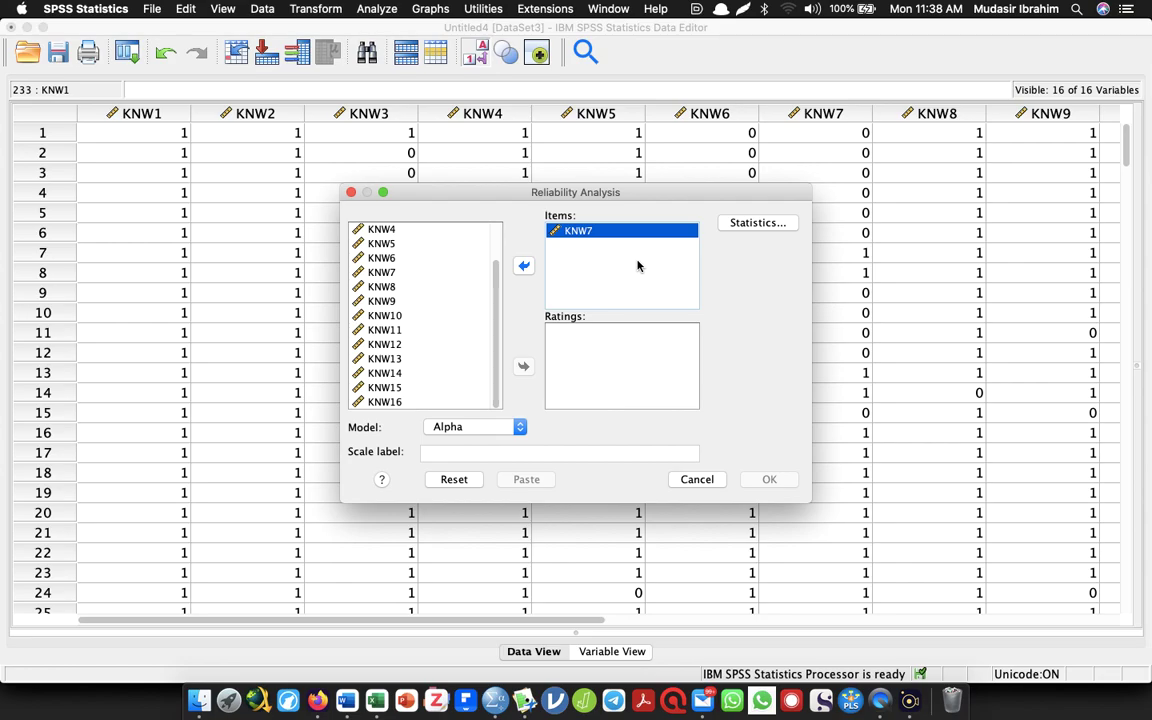
Add all variables KNW1 to KNW16 to the Items of the reliability analysis.
{"action": "left_click_drag", "start_coordinate": [450, 287], "coordinate": [411, 257]}
{"action": "key", "text": "super+a"}
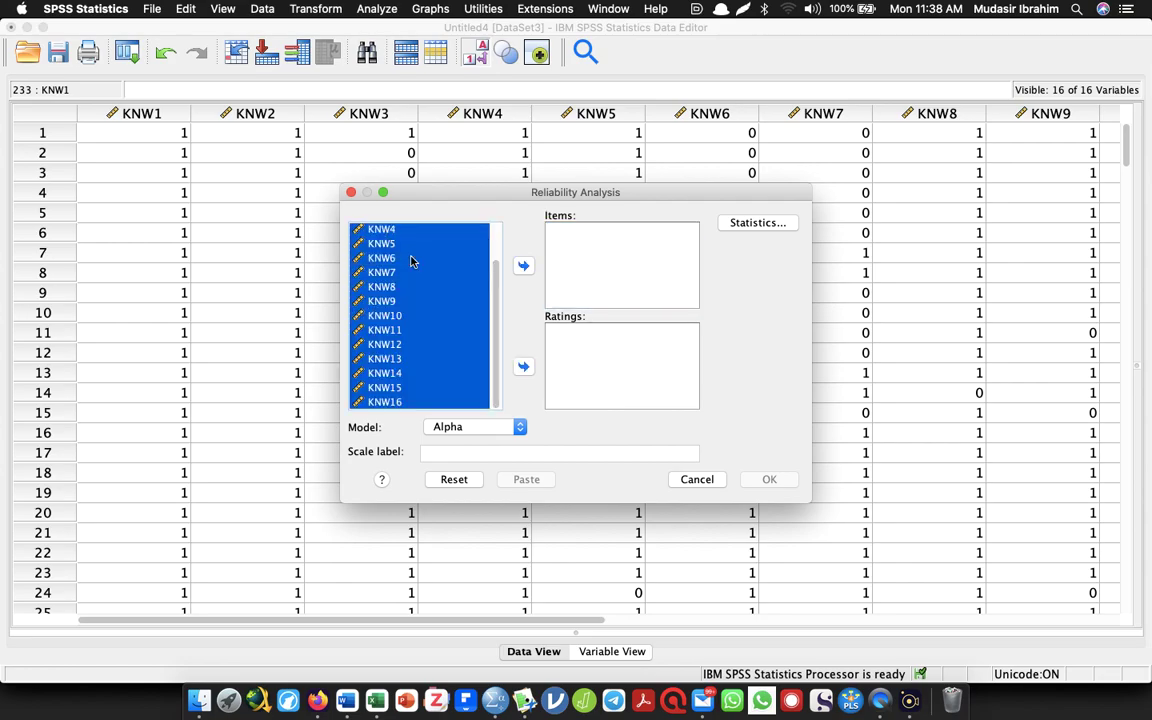
{"action": "left_click", "coordinate": [524, 266]}
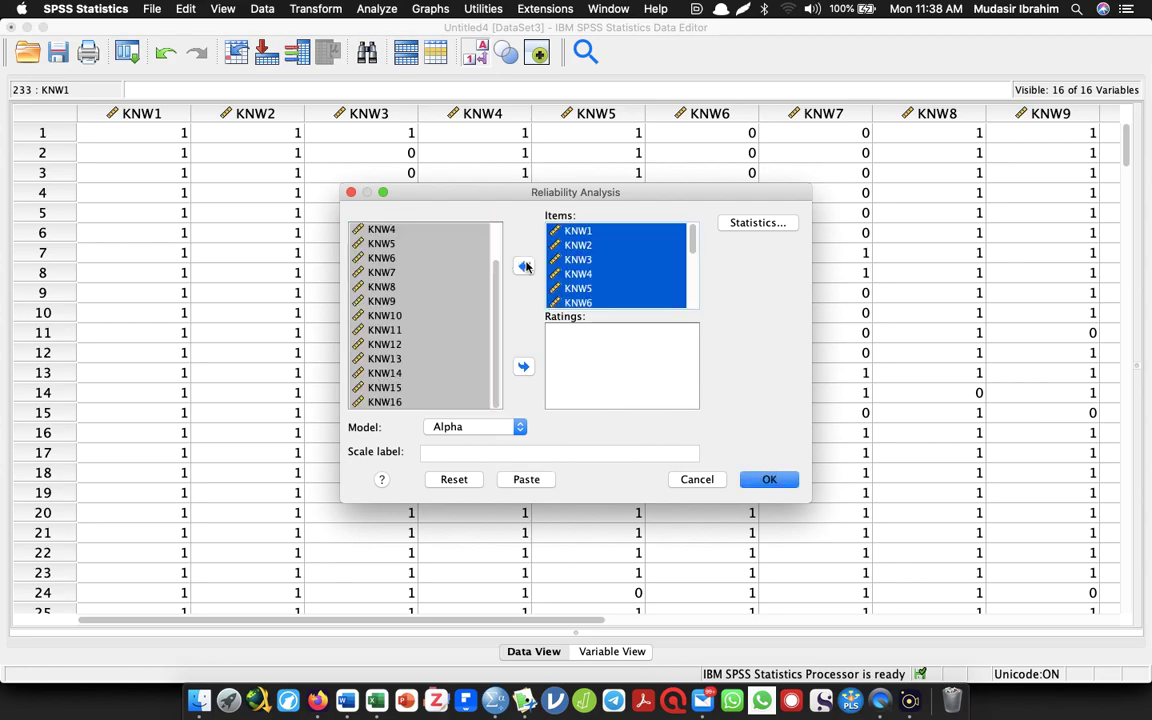
Request the Scale if item deleted descriptives in the reliability statistics and accept the settings.
{"action": "left_click", "coordinate": [742, 223]}
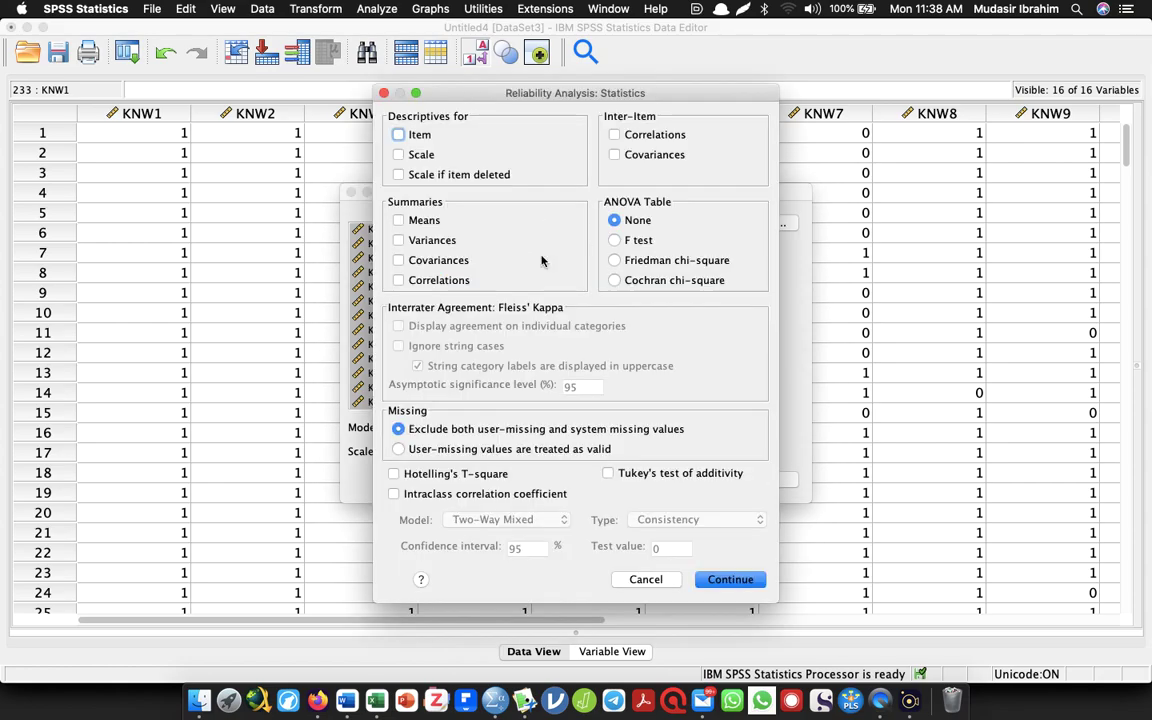
{"action": "left_click", "coordinate": [398, 174]}
{"action": "left_click", "coordinate": [730, 579]}
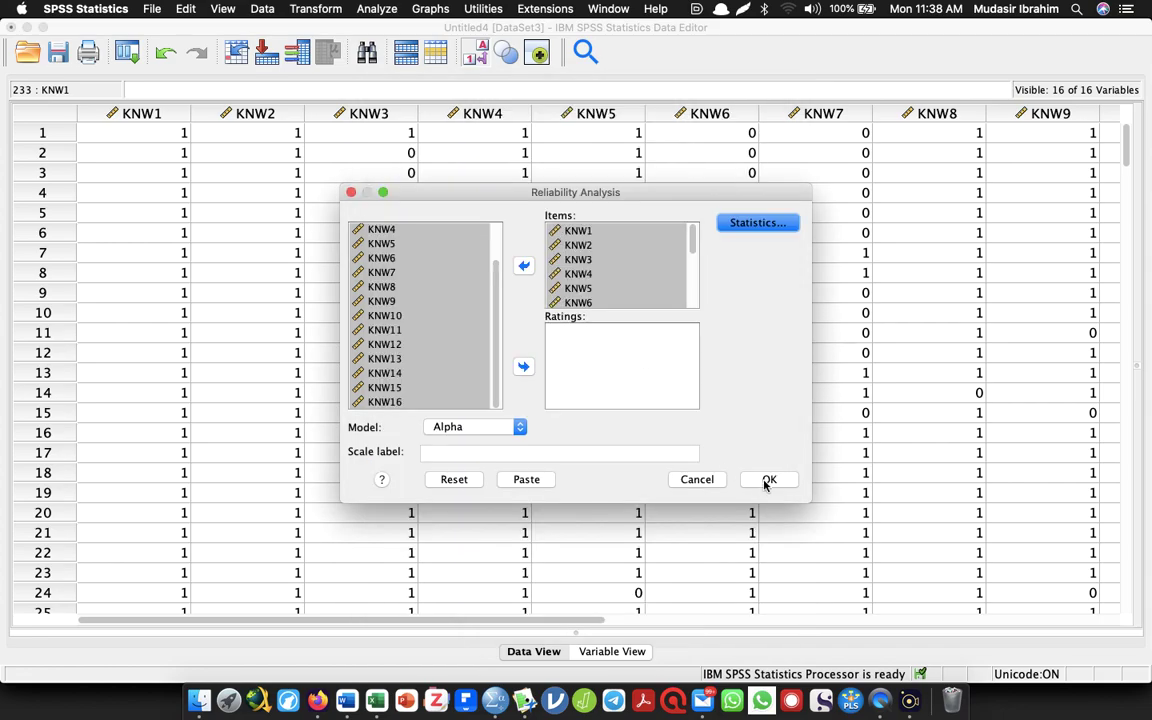
Choose Alpha as the reliability model, run the analysis and bring up its output.
{"action": "left_click", "coordinate": [521, 428]}
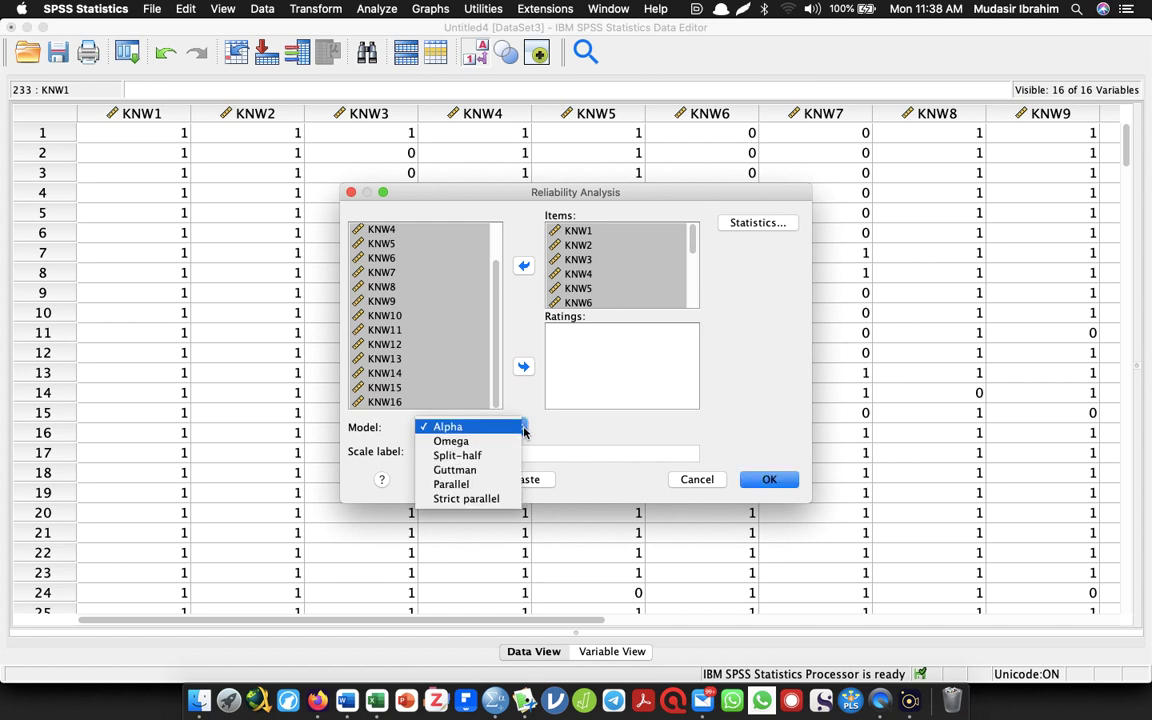
{"action": "left_click", "coordinate": [468, 427]}
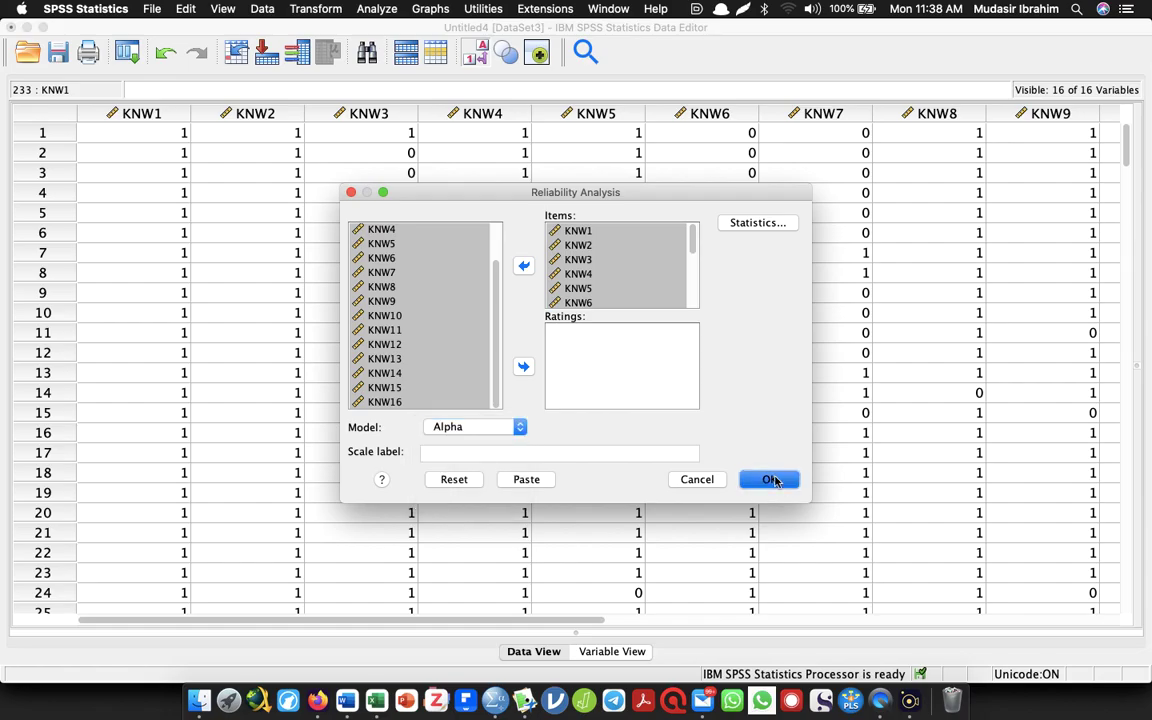
{"action": "left_click", "coordinate": [775, 481]}
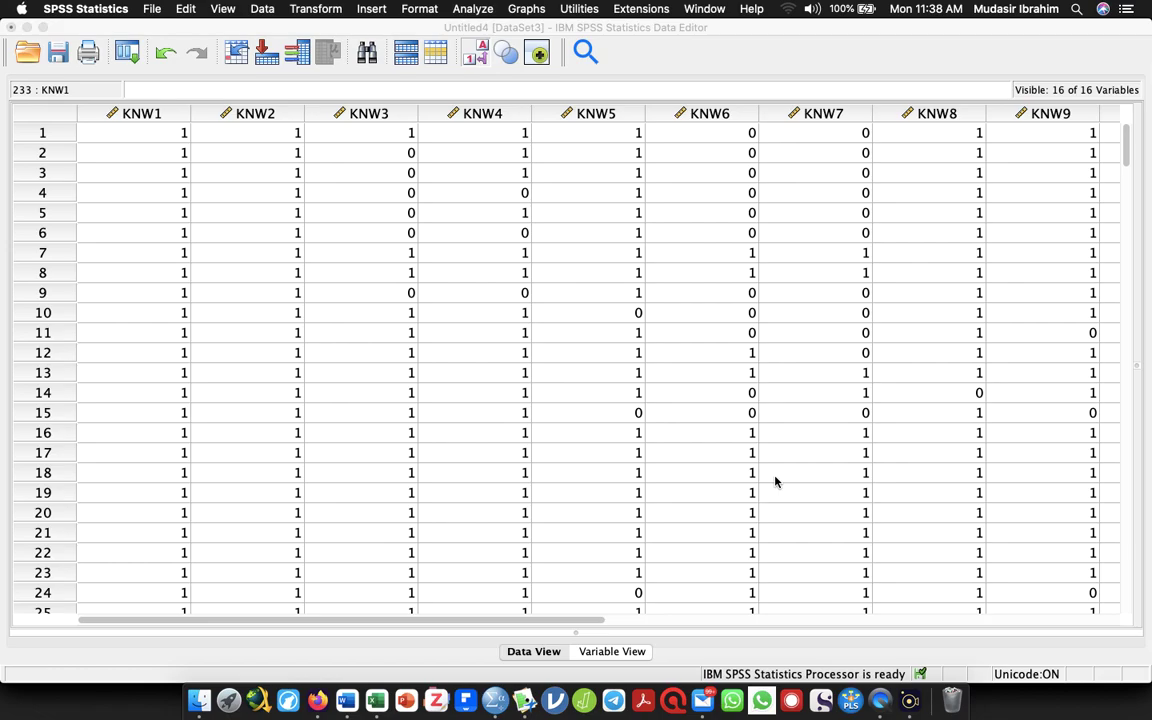
{"action": "key", "text": "alt+Tab"}
{"action": "key", "text": "alt+shift+Tab"}
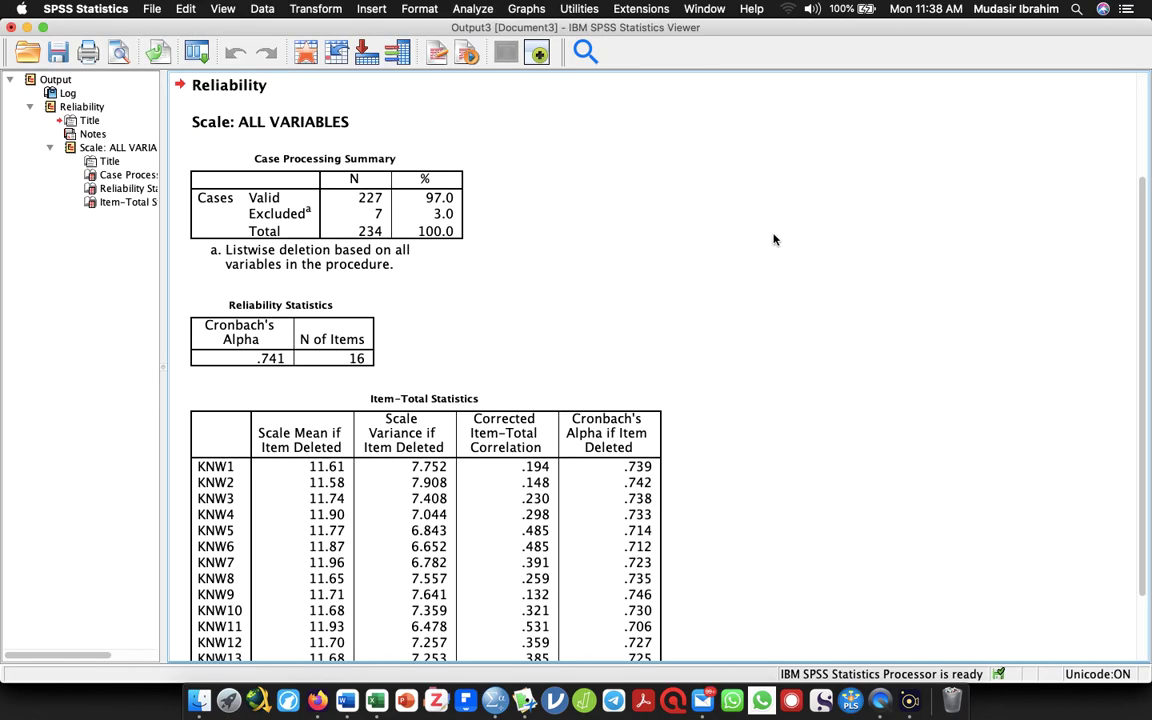
Examine the Case Processing Summary and the Reliability Statistics table in the output.
{"action": "left_click", "coordinate": [405, 240]}
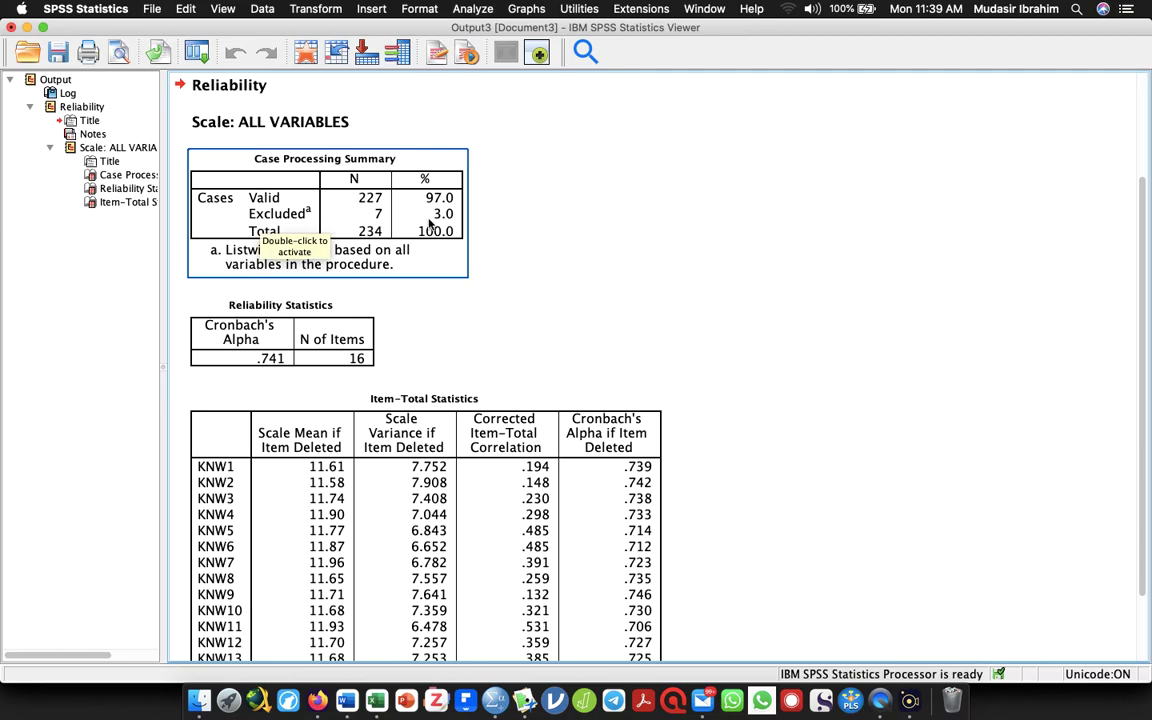
{"action": "left_click", "coordinate": [586, 267]}
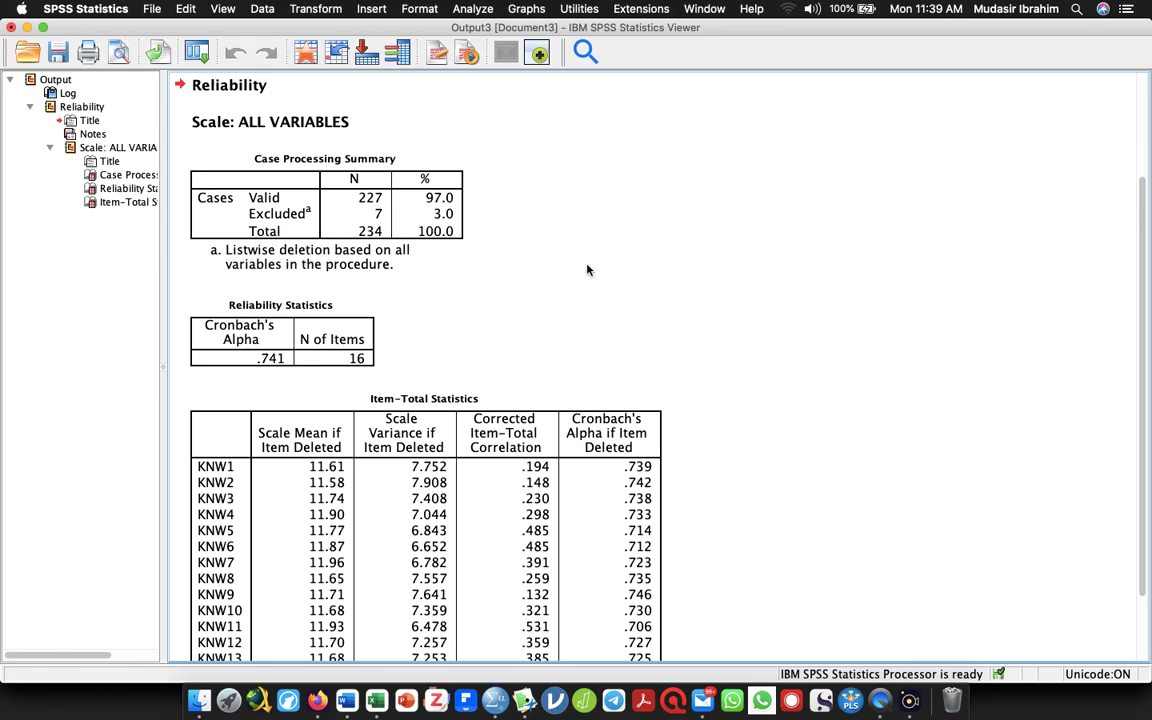
{"action": "left_click", "coordinate": [233, 346]}
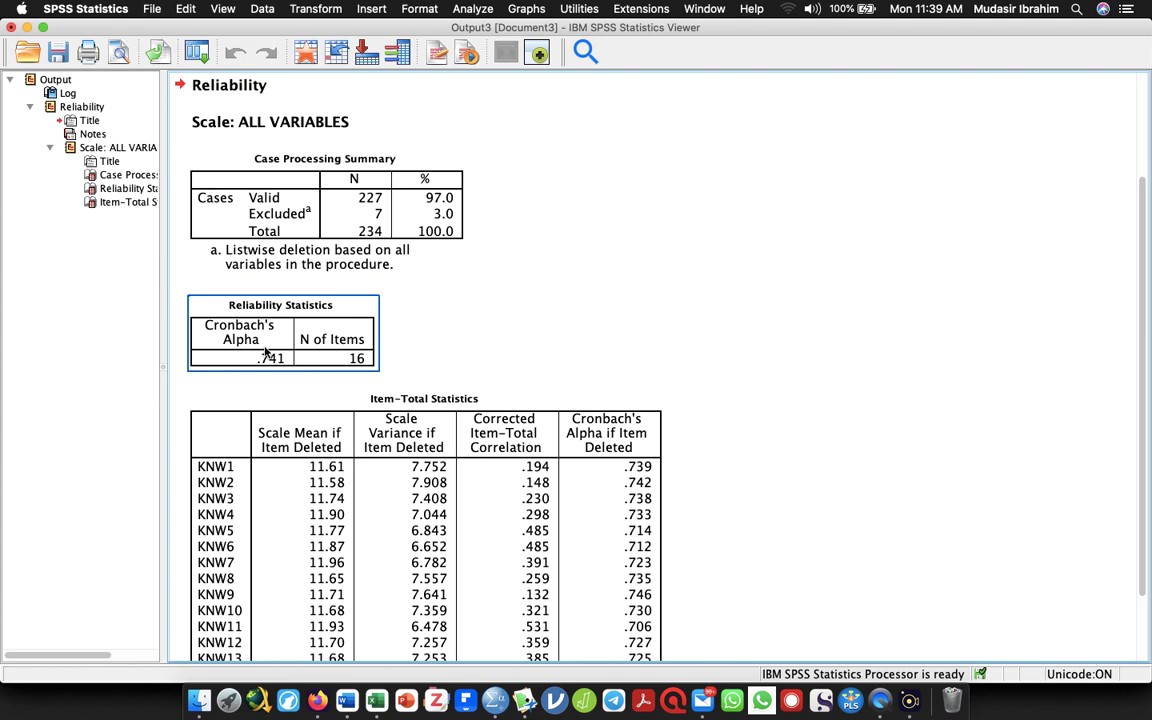
{"action": "left_click", "coordinate": [391, 339]}
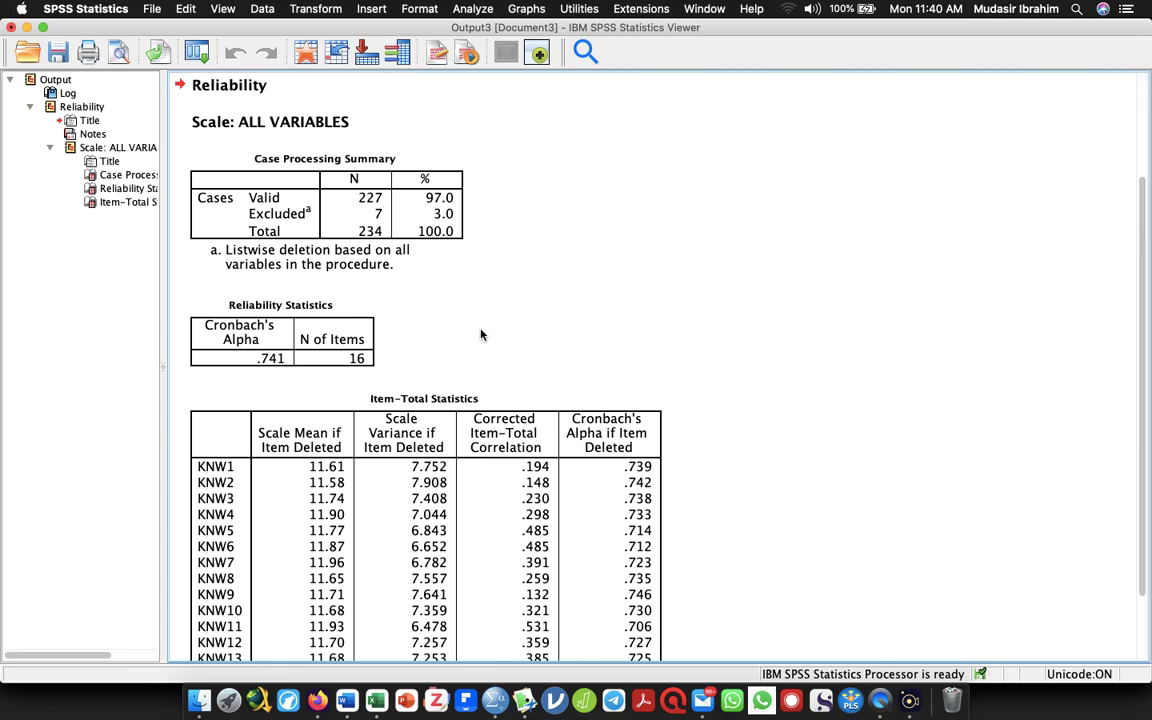
Switch to JMP Pro 17, close the data table discarding its changes, and reopen "Maternal mortality - cleaned.jmp".
{"action": "left_click", "coordinate": [474, 486]}
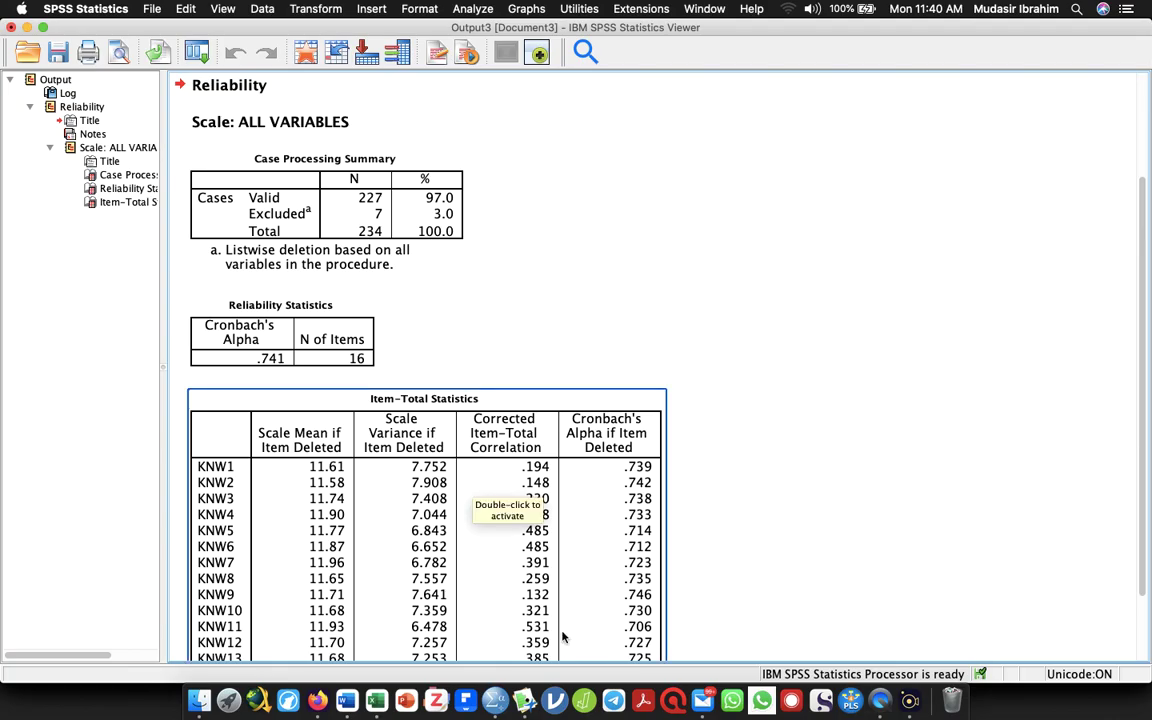
{"action": "left_click", "coordinate": [525, 700]}
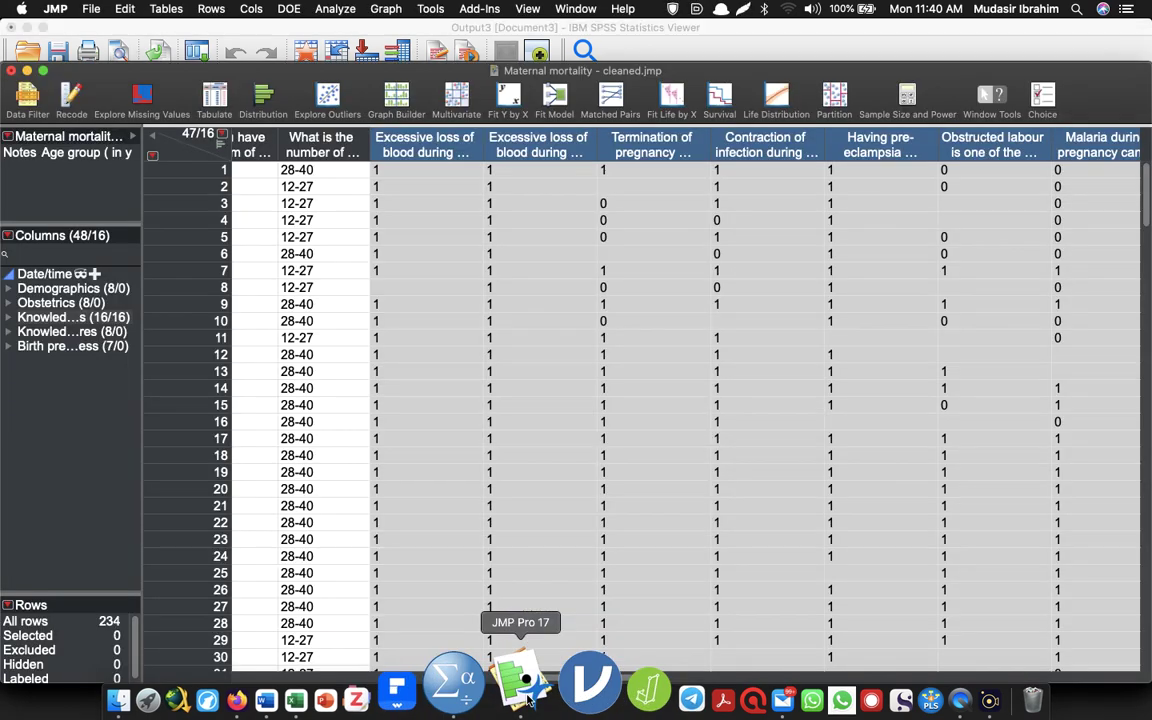
{"action": "left_click", "coordinate": [11, 70]}
{"action": "left_click", "coordinate": [524, 204]}
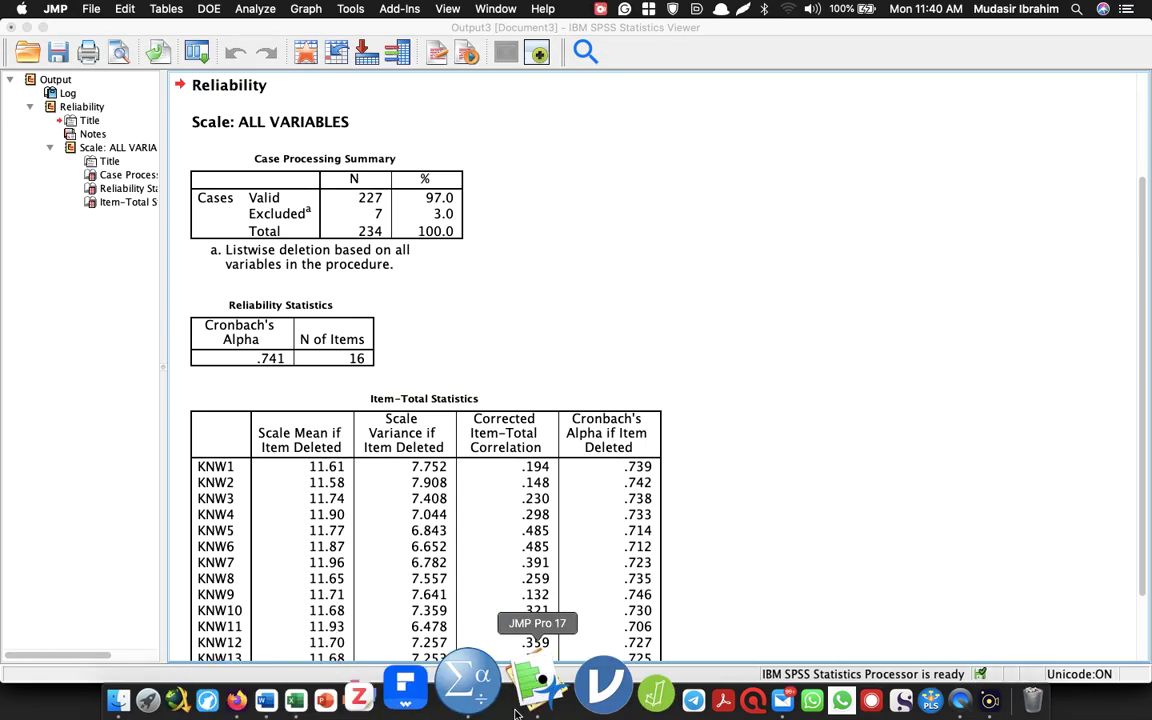
{"action": "right_click", "coordinate": [517, 712]}
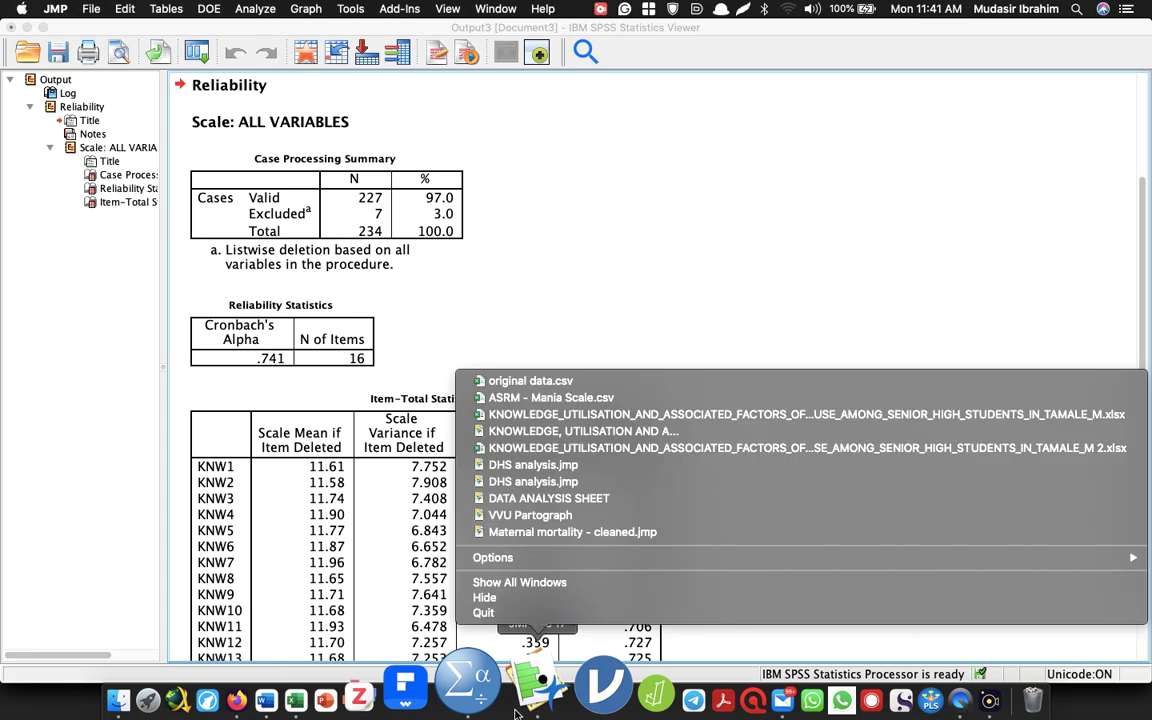
{"action": "left_click", "coordinate": [535, 533]}
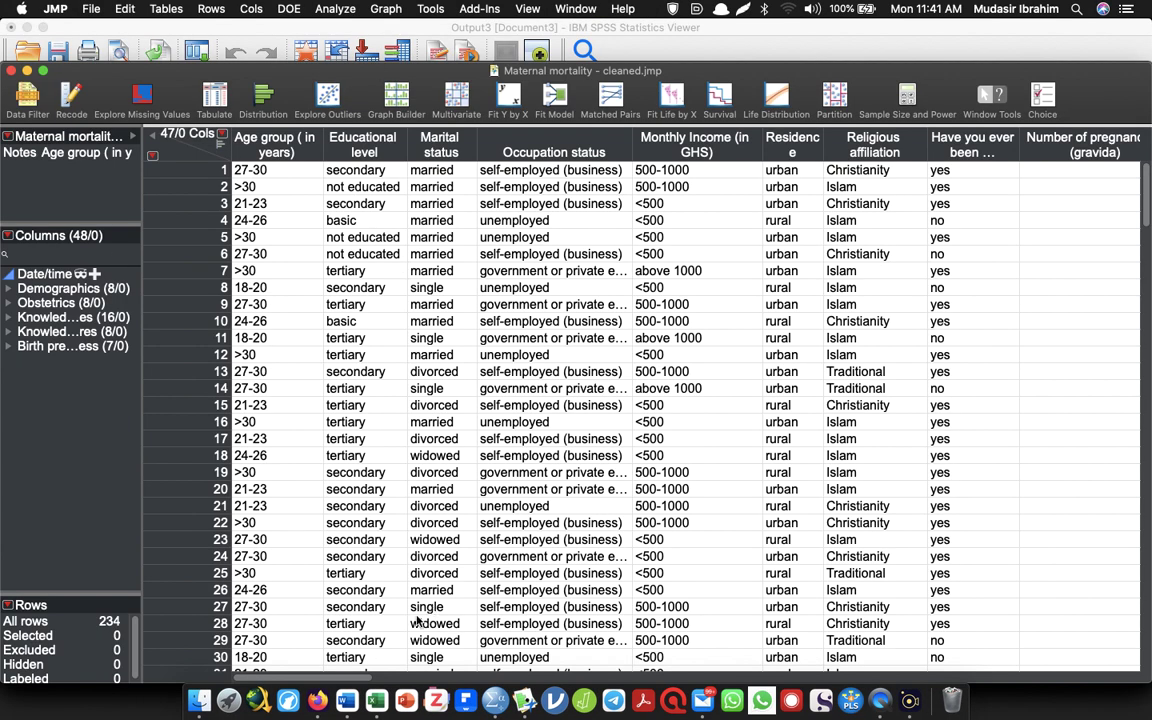
Select all 16 columns of the Knowledge on causes group in the data table.
{"action": "left_click", "coordinate": [45, 317]}
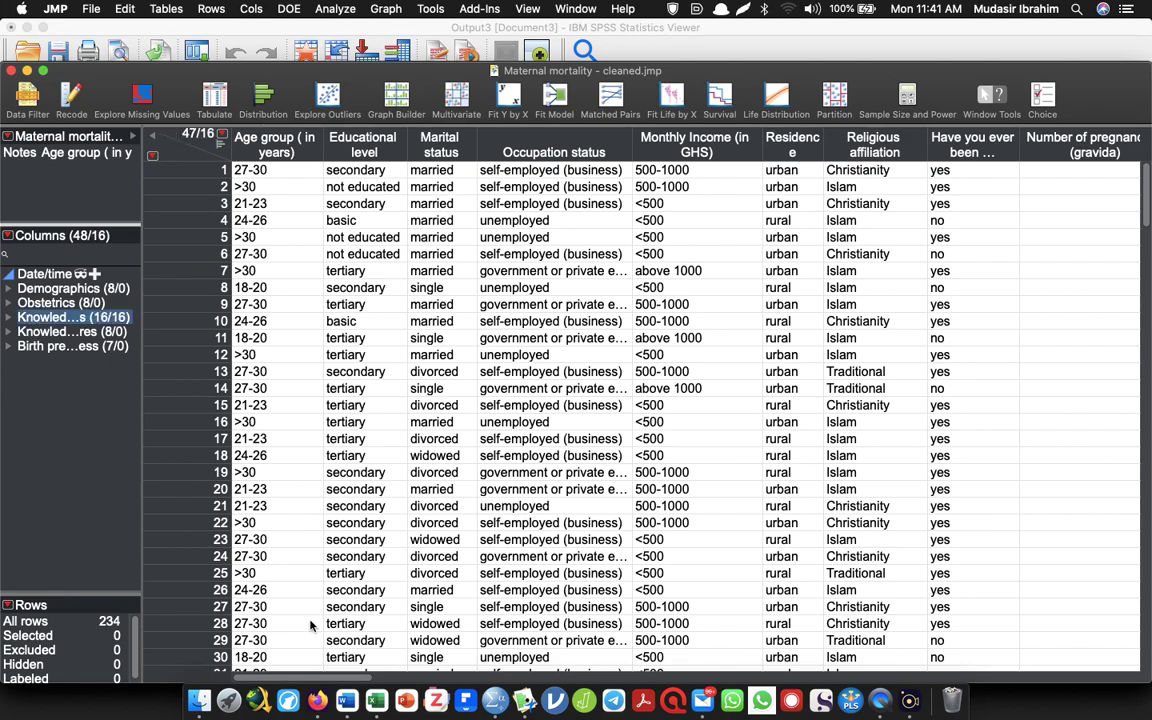
{"action": "left_click_drag", "start_coordinate": [335, 680], "coordinate": [572, 680]}
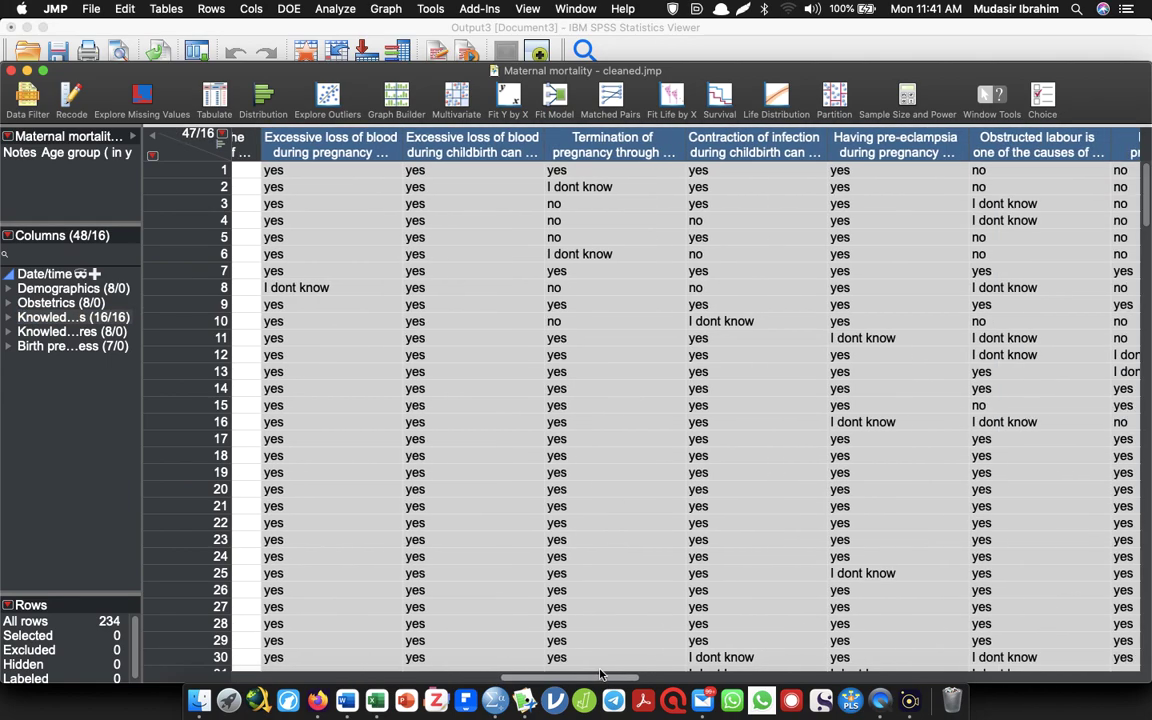
{"action": "left_click", "coordinate": [276, 140]}
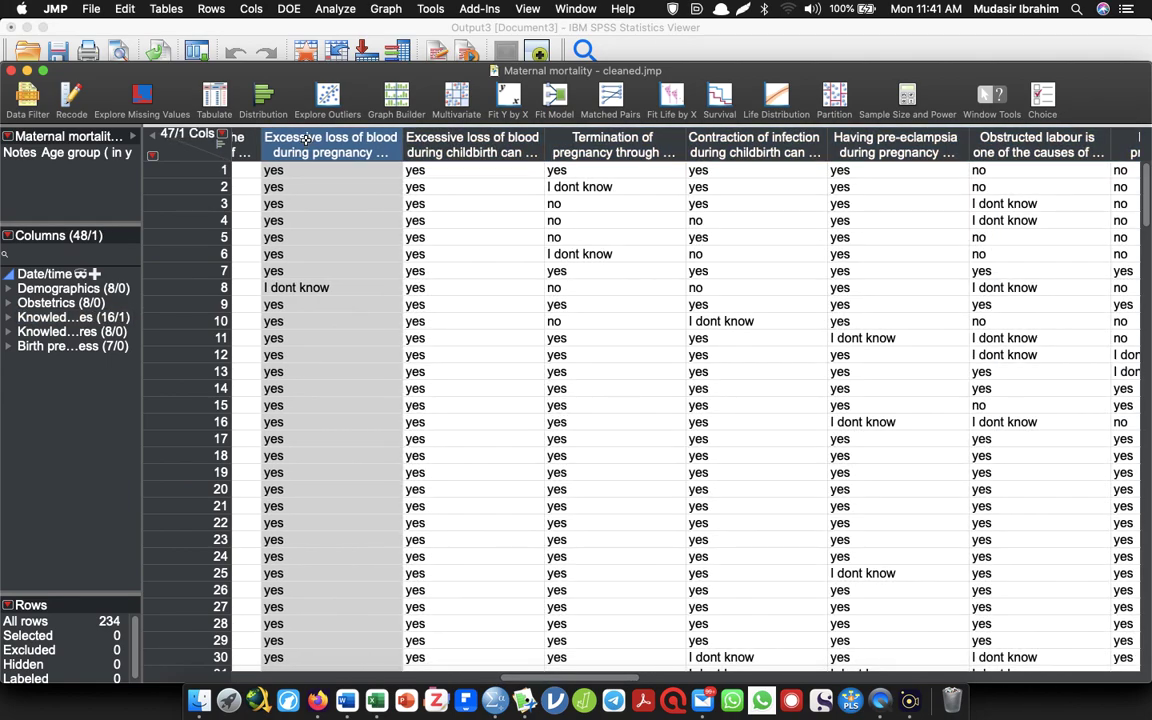
{"action": "left_click", "coordinate": [488, 141]}
{"action": "left_click", "coordinate": [322, 140], "text": "shift"}
{"action": "left_click", "coordinate": [738, 140], "text": "shift"}
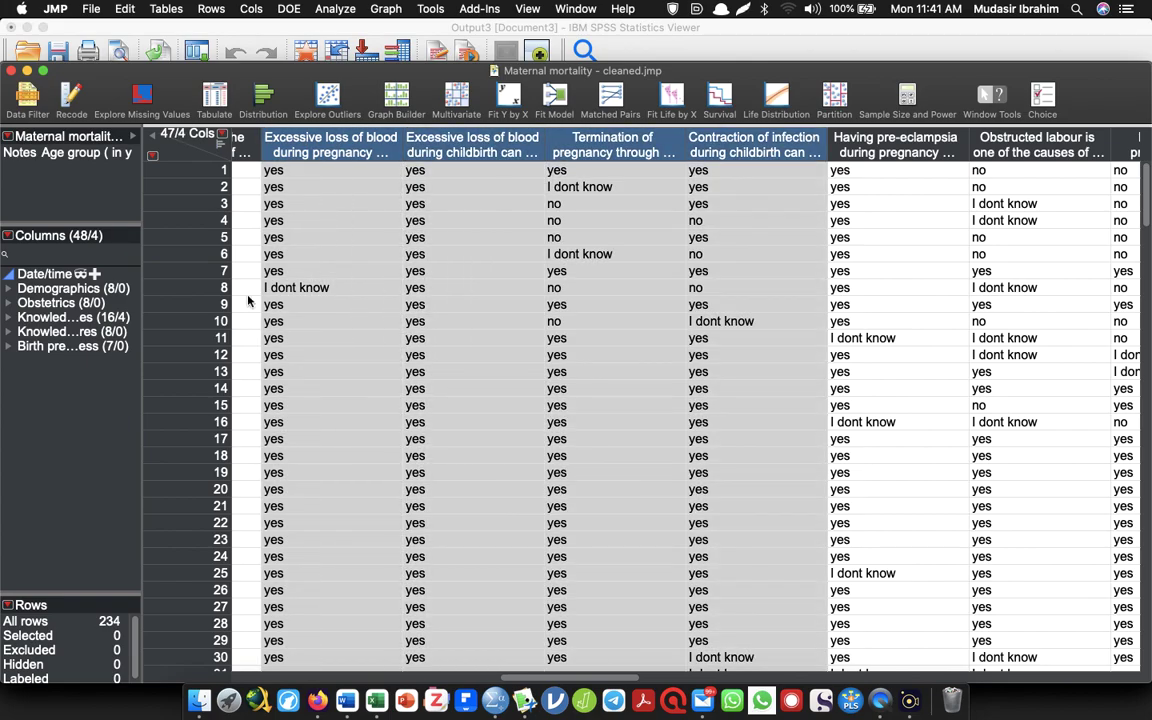
{"action": "left_click", "coordinate": [58, 316]}
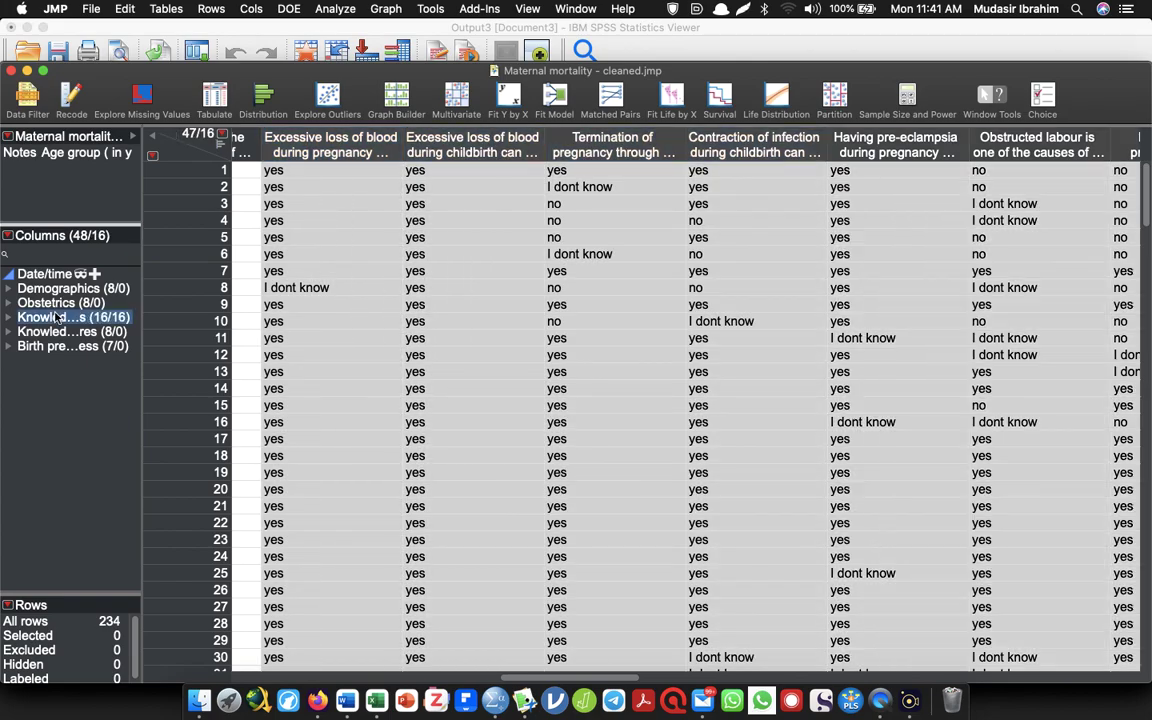
Tabulate the yes, no and I dont know responses for the knowledge items, examine the distribution, and close the report.
{"action": "left_click", "coordinate": [216, 100]}
{"action": "left_click", "coordinate": [466, 297]}
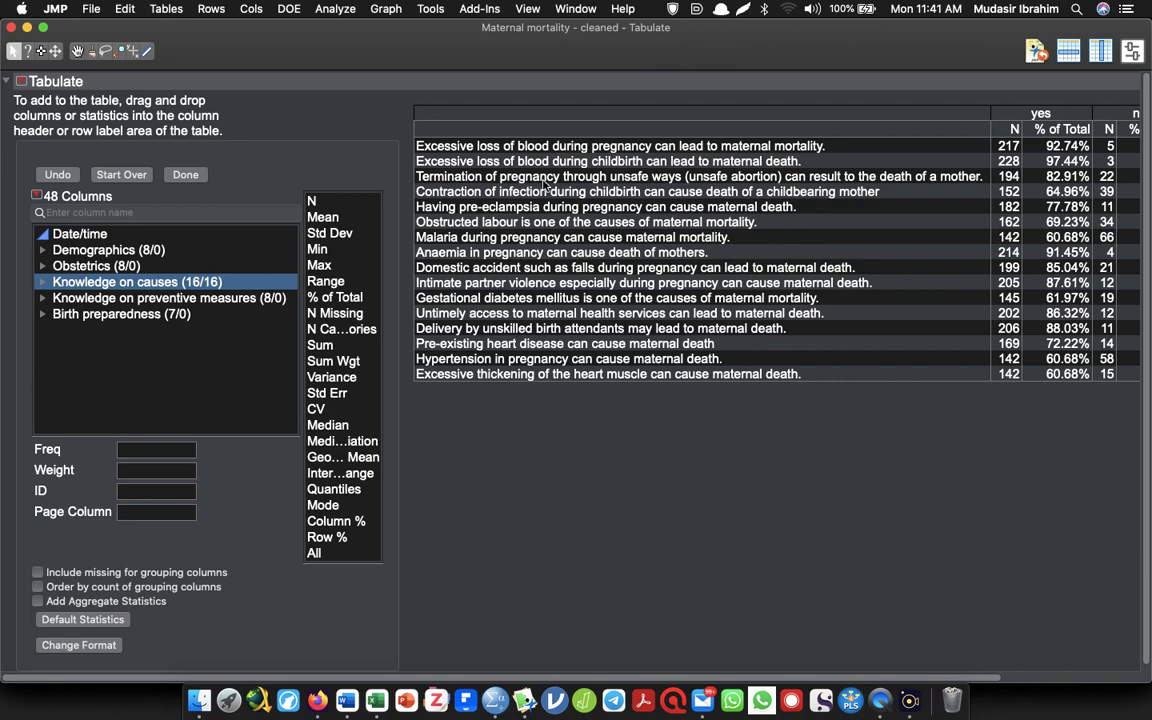
{"action": "scroll", "coordinate": [930, 645], "scroll_direction": "right", "scroll_amount": 5}
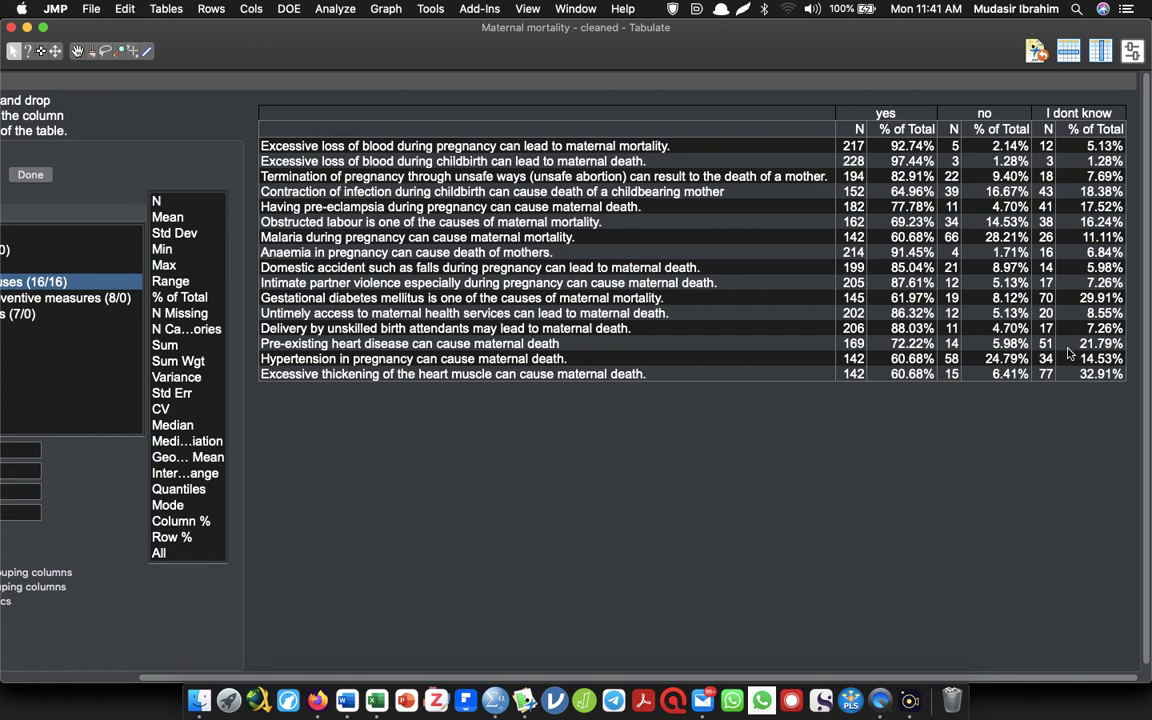
{"action": "left_click", "coordinate": [10, 27]}
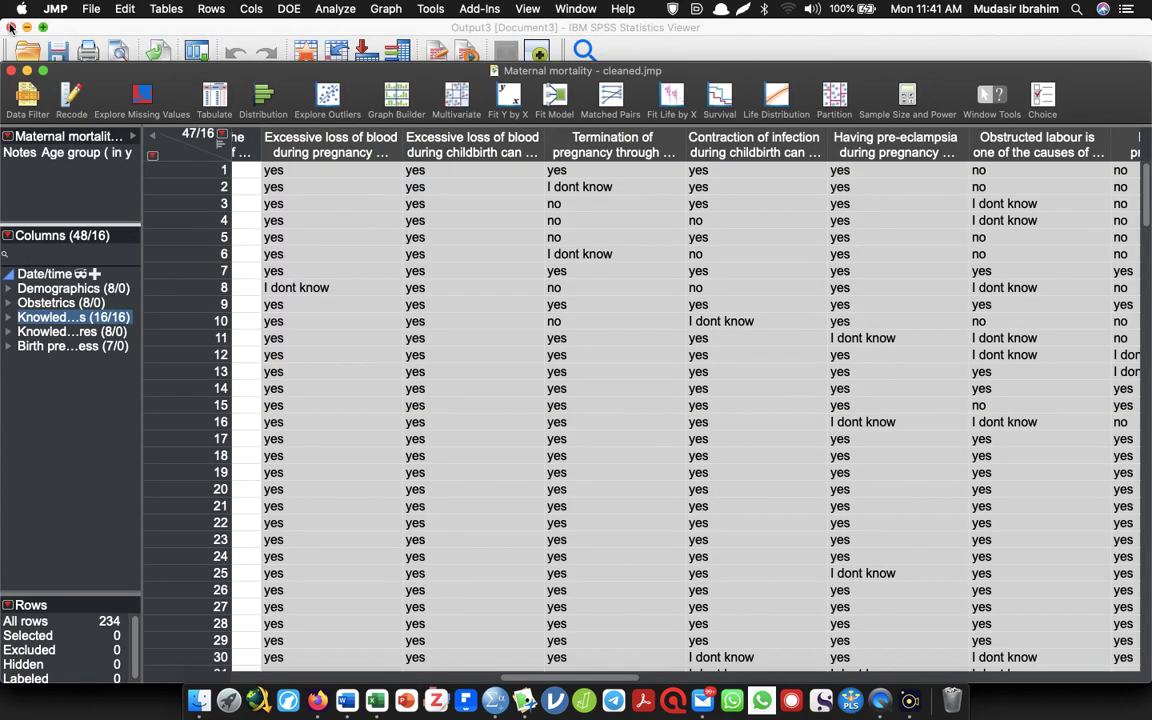
Open Recode for the selected knowledge columns, relabel yes as 1, and give no the new value and label 0.
{"action": "double_click", "coordinate": [212, 72]}
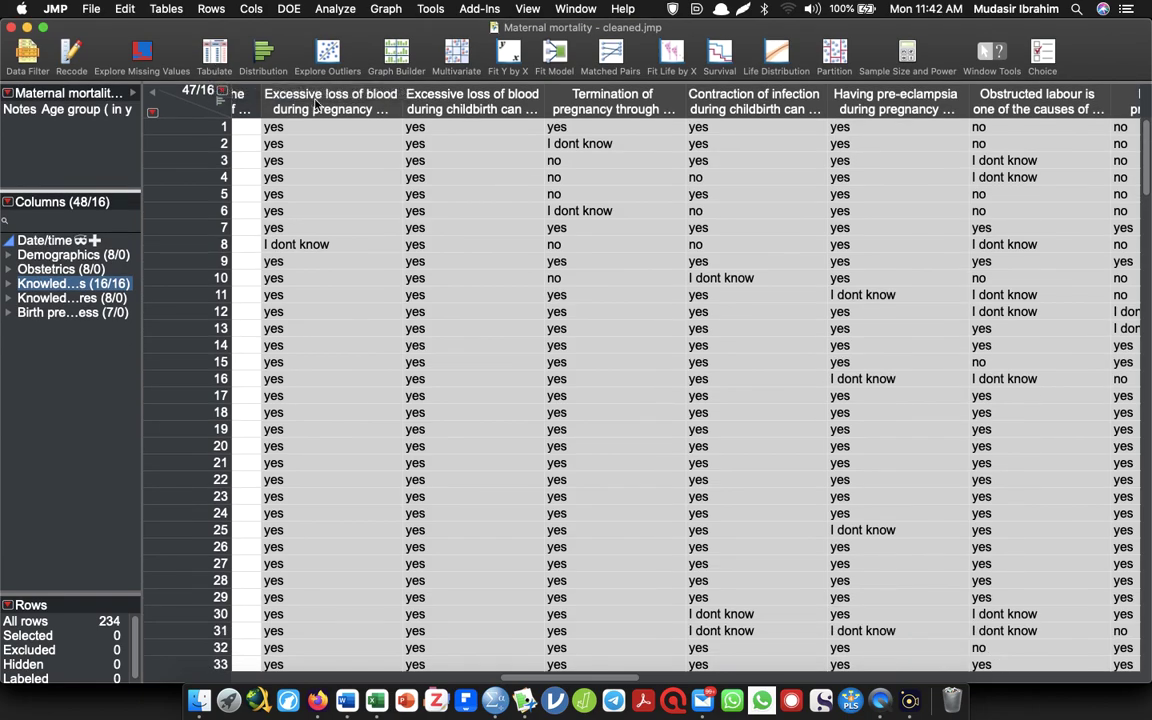
{"action": "right_click", "coordinate": [283, 90]}
{"action": "left_click", "coordinate": [316, 111]}
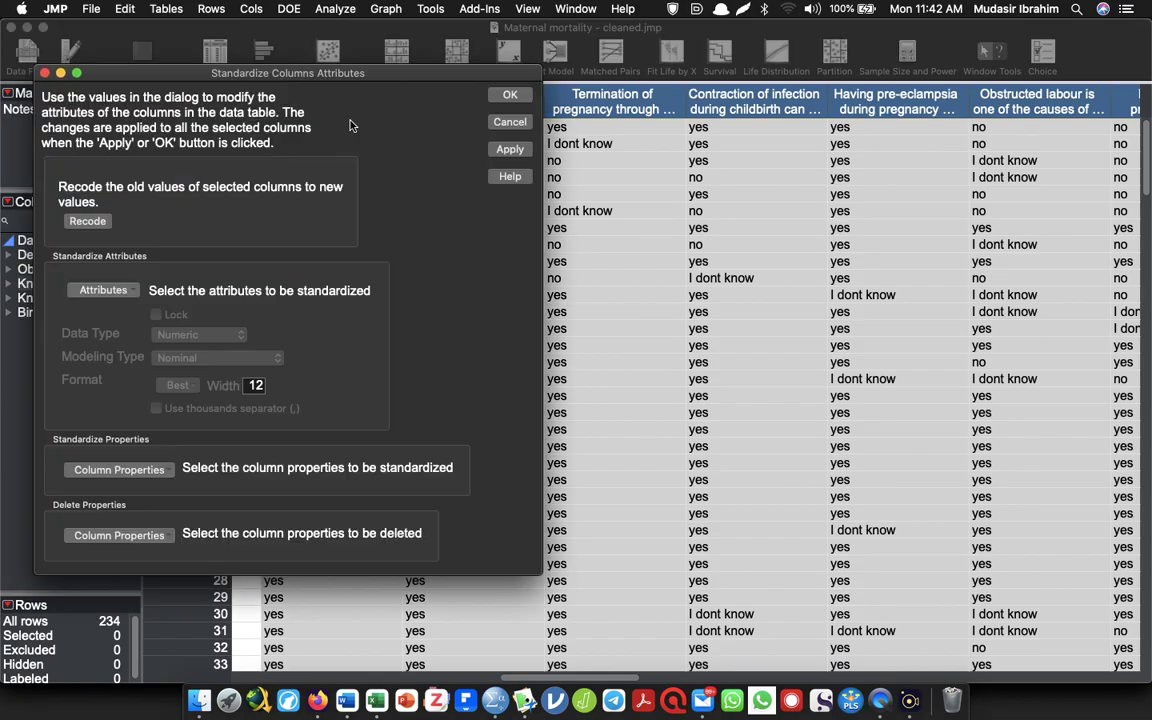
{"action": "left_click", "coordinate": [85, 222]}
{"action": "left_click", "coordinate": [663, 141]}
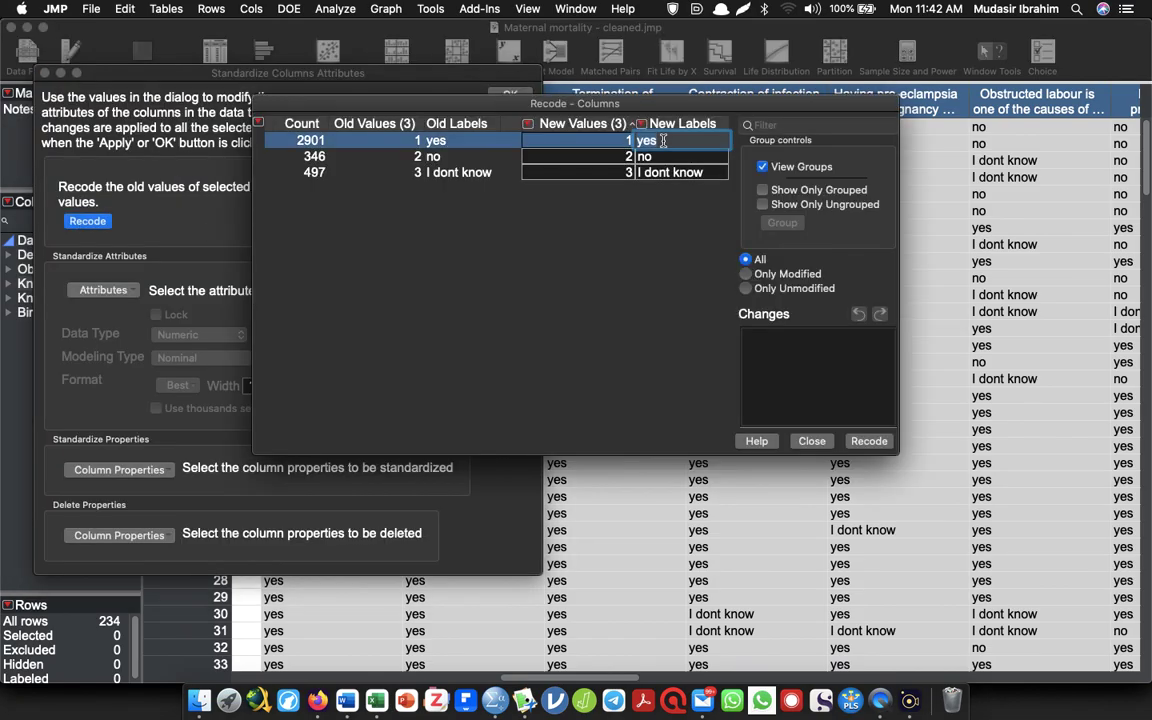
{"action": "type", "text": "1"}
{"action": "left_click", "coordinate": [655, 157]}
{"action": "type", "text": "0"}
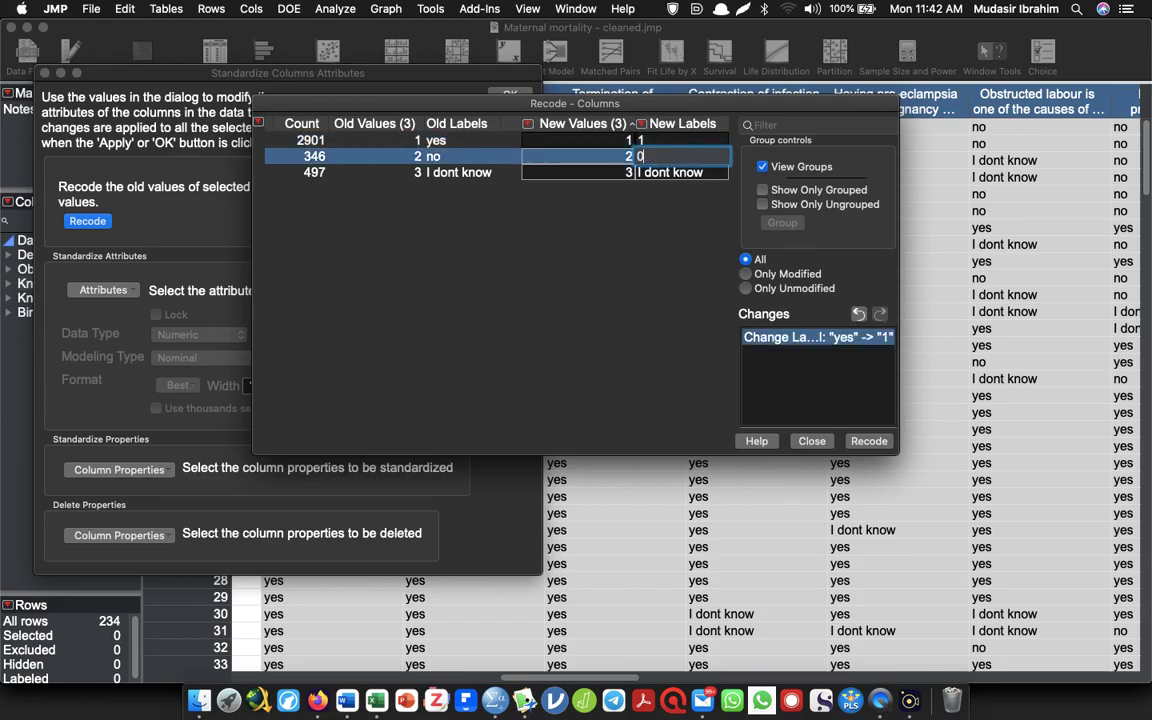
{"action": "key", "text": "Return"}
{"action": "type", "text": "0"}
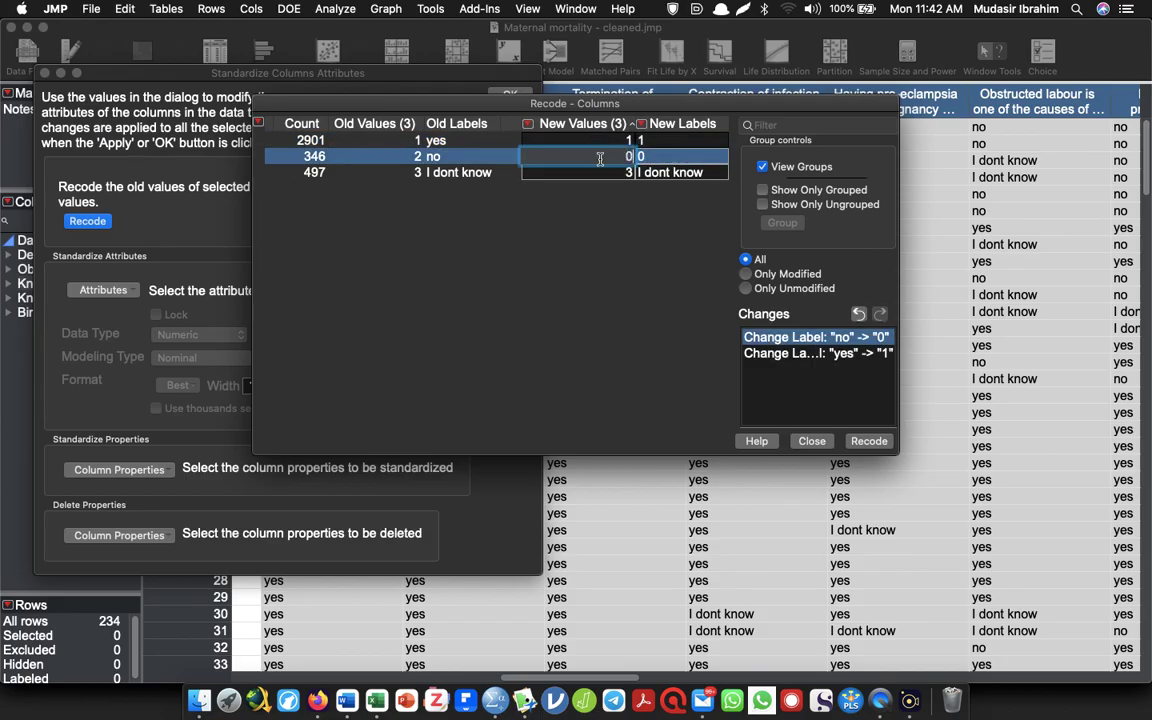
{"action": "key", "text": "Return"}
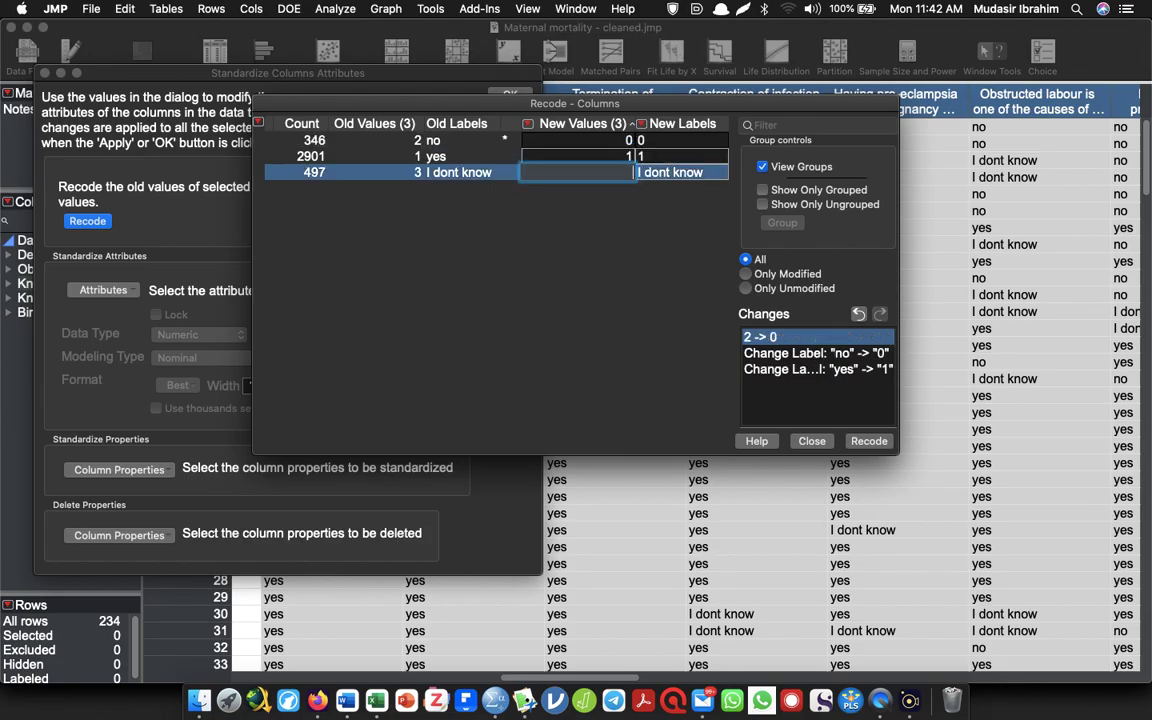
Clear the new value and label of I dont know and apply the recode.
{"action": "left_click", "coordinate": [672, 174]}
{"action": "left_click", "coordinate": [596, 246]}
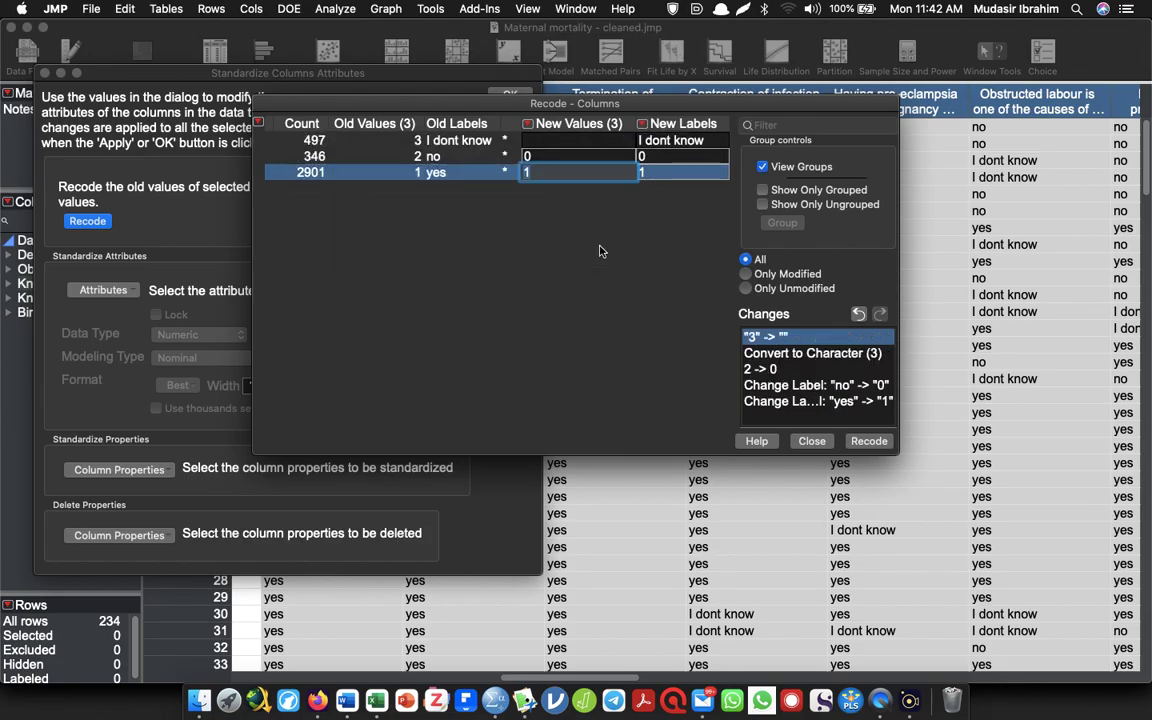
{"action": "left_click", "coordinate": [680, 140]}
{"action": "key", "text": "BackSpace"}
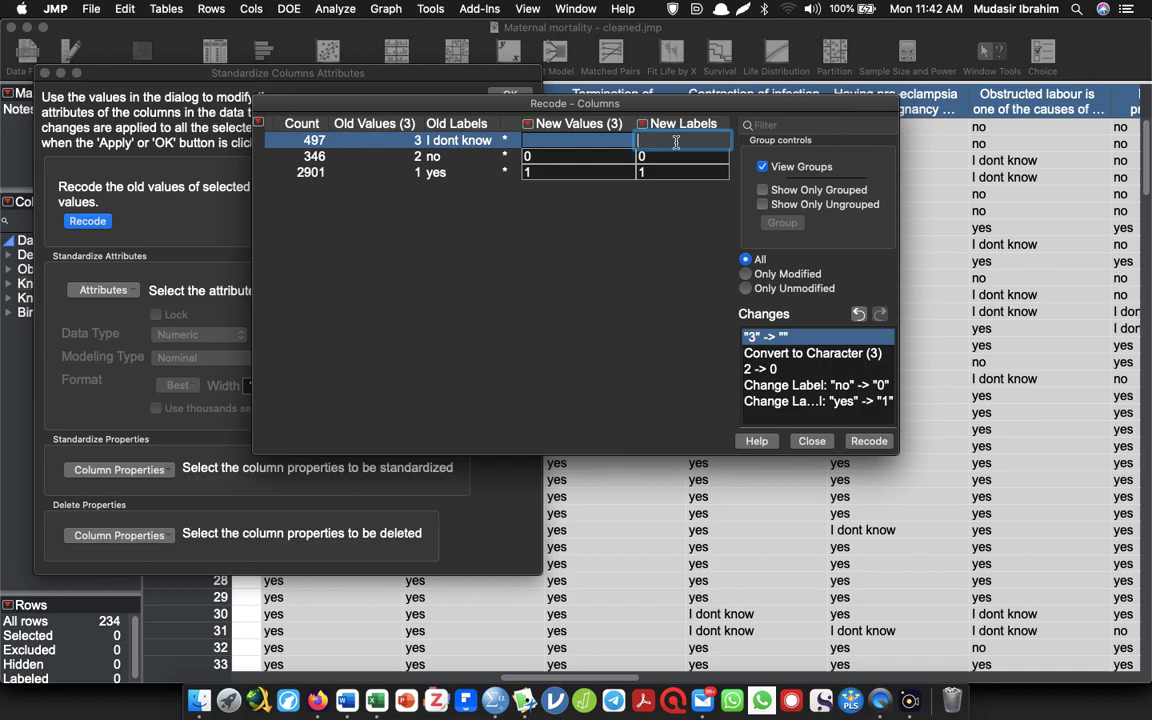
{"action": "left_click", "coordinate": [551, 270]}
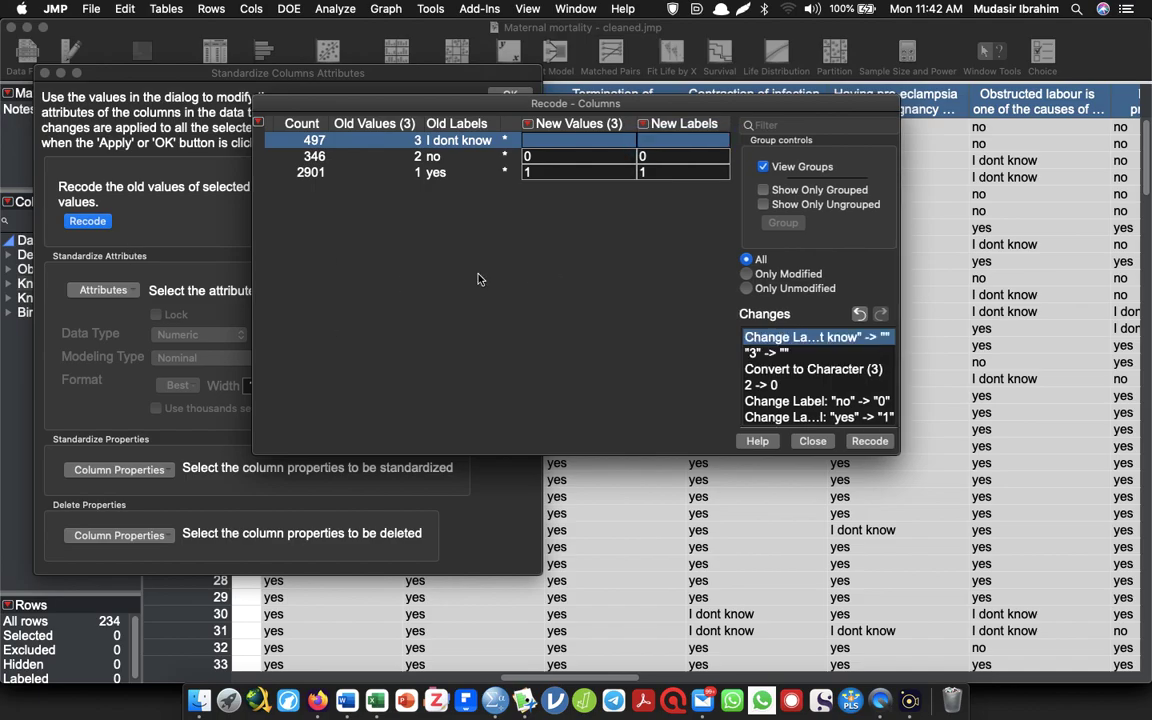
{"action": "left_click", "coordinate": [869, 441]}
Standardize the knowledge columns to the Numeric data type and Continuous modeling type, and apply the attributes.
{"action": "left_click", "coordinate": [103, 290]}
{"action": "left_click", "coordinate": [100, 345]}
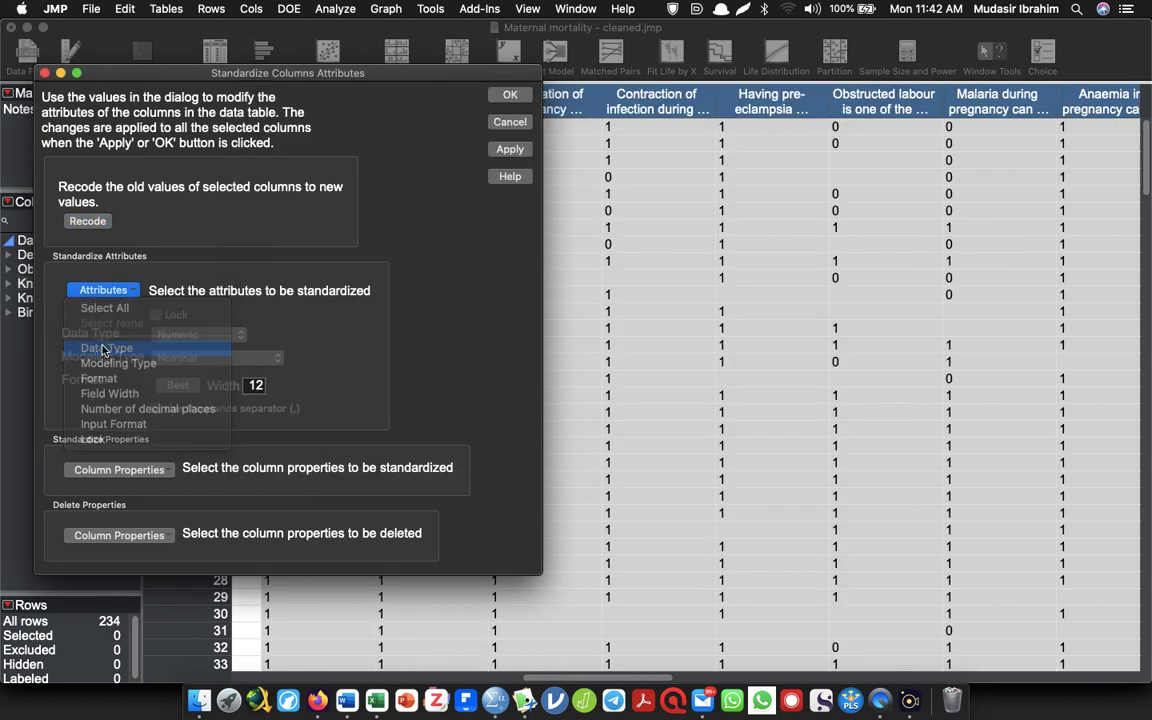
{"action": "left_click", "coordinate": [103, 290]}
{"action": "left_click", "coordinate": [100, 362]}
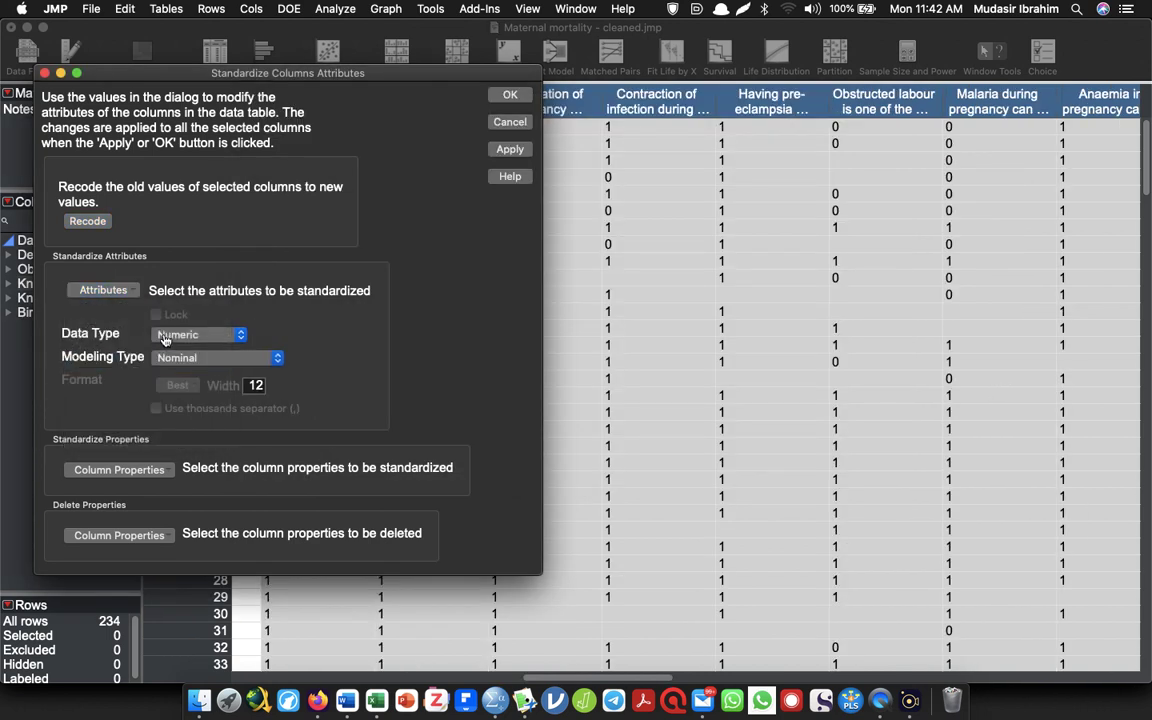
{"action": "left_click", "coordinate": [192, 336]}
{"action": "left_click", "coordinate": [192, 339]}
{"action": "left_click", "coordinate": [230, 356]}
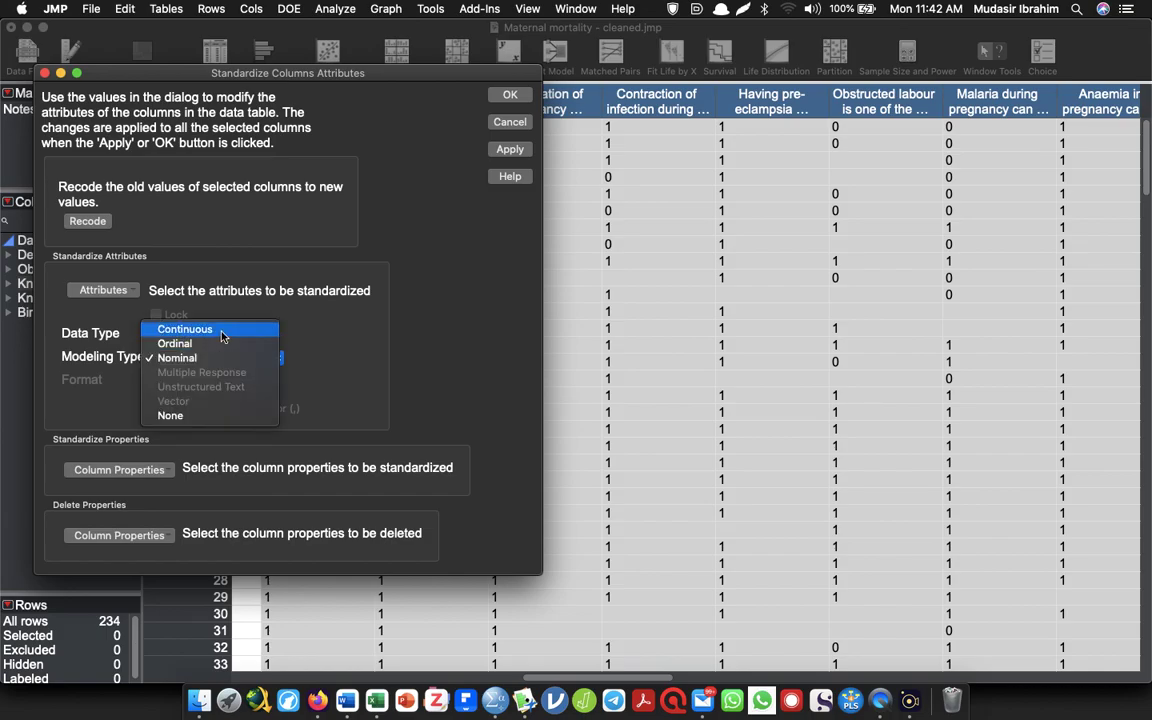
{"action": "left_click", "coordinate": [224, 336]}
{"action": "left_click", "coordinate": [505, 95]}
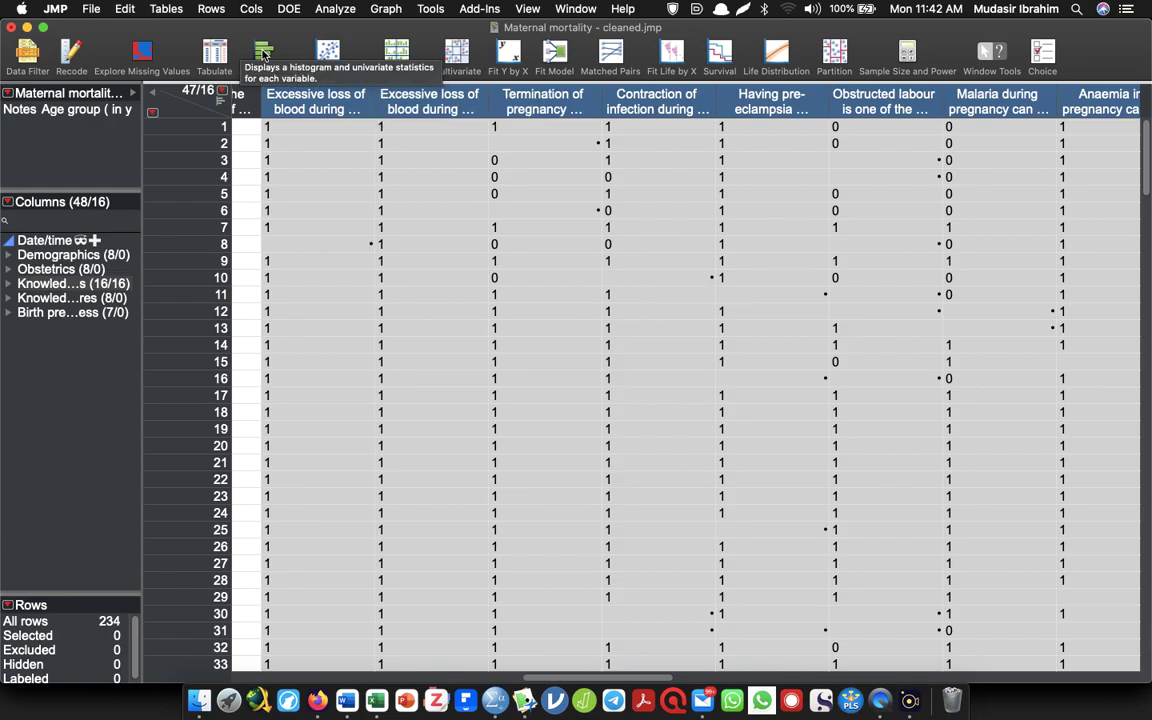
Generate a missing value report for the Knowledge on causes columns, showing only columns with missing values.
{"action": "left_click", "coordinate": [118, 50]}
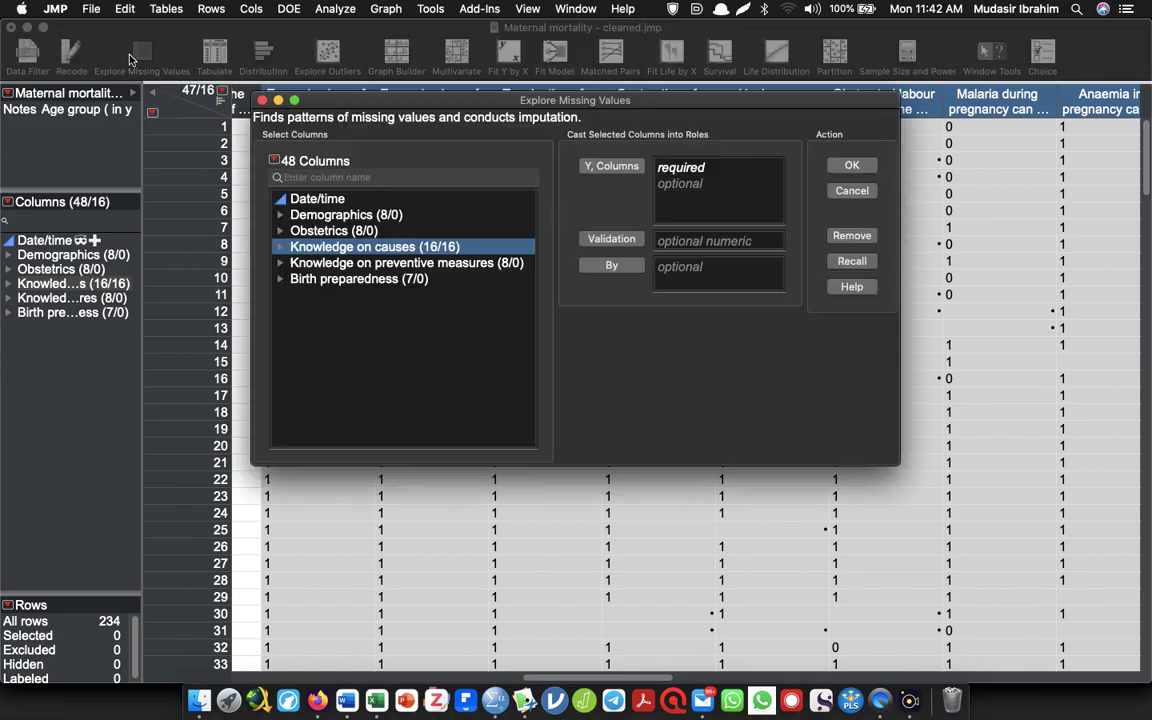
{"action": "left_click", "coordinate": [851, 165]}
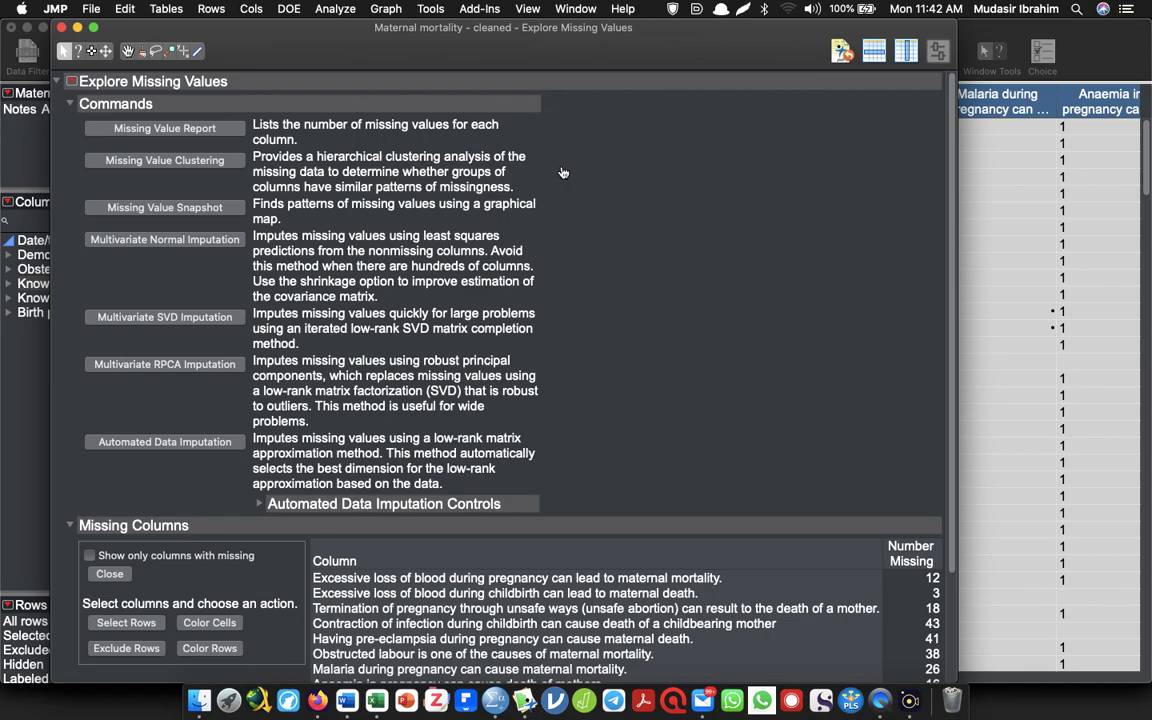
{"action": "left_click", "coordinate": [89, 555]}
{"action": "left_click", "coordinate": [108, 575]}
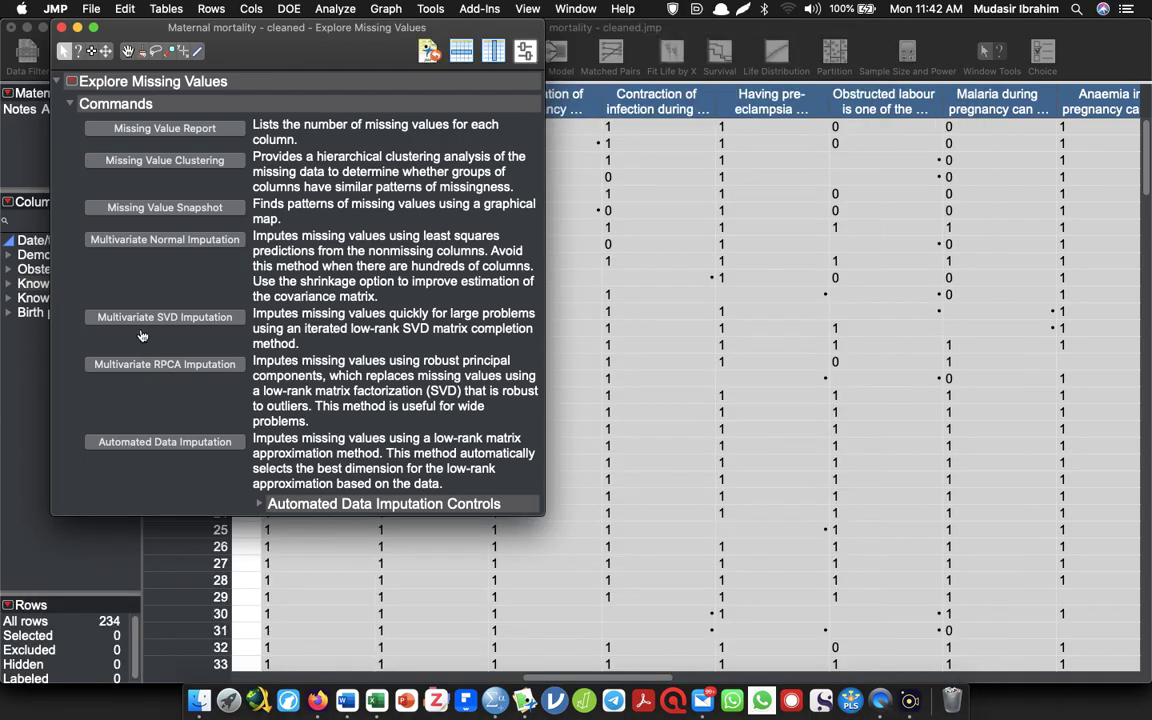
{"action": "left_click", "coordinate": [118, 124]}
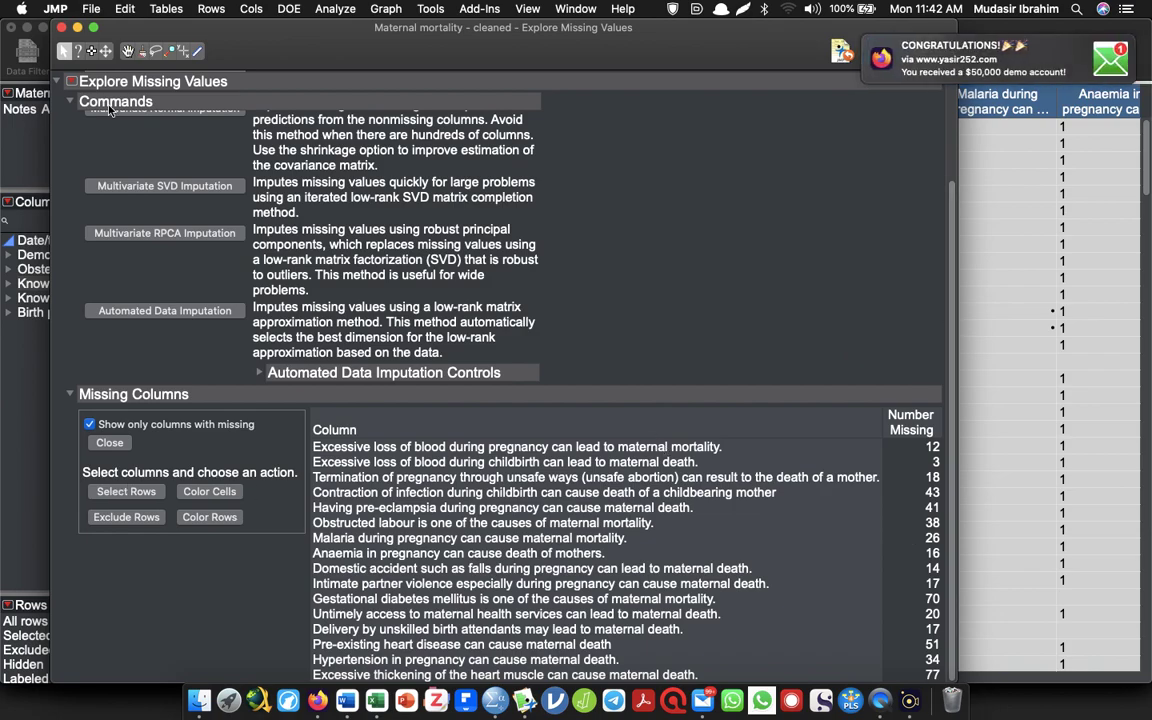
Select and copy the Column and Number Missing columns of the missing value report.
{"action": "left_click", "coordinate": [92, 51]}
{"action": "left_click", "coordinate": [430, 430]}
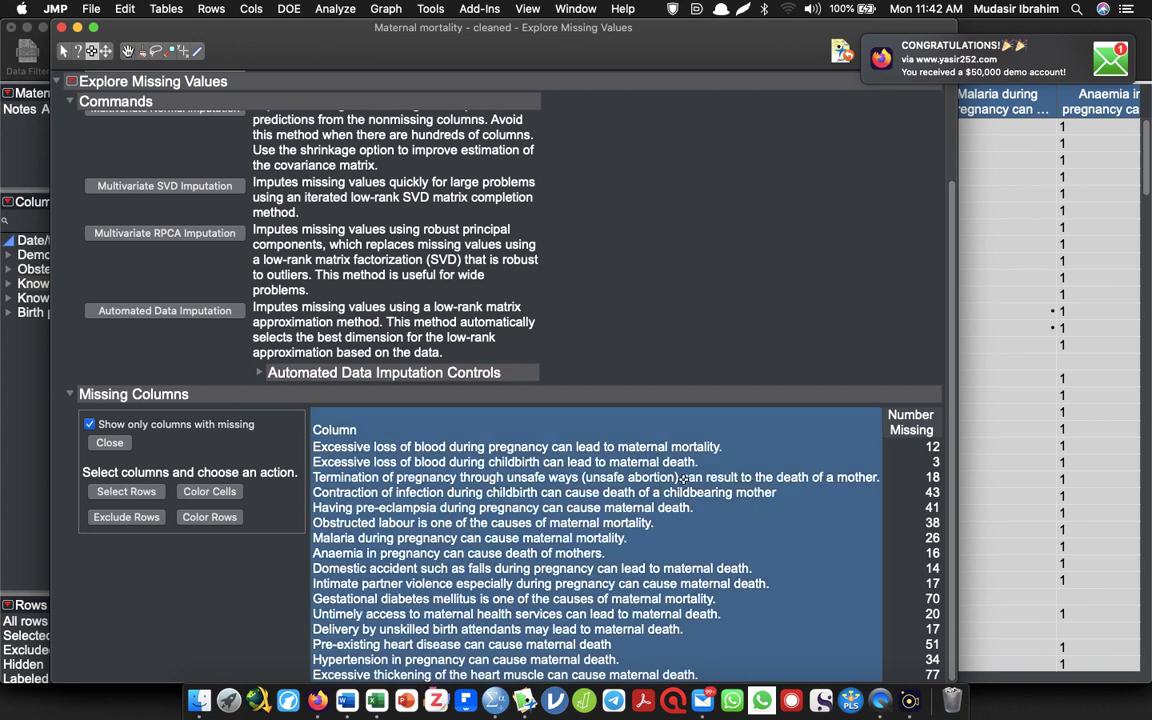
{"action": "double_click", "coordinate": [748, 478]}
{"action": "left_click", "coordinate": [809, 480]}
{"action": "left_click_drag", "start_coordinate": [941, 485], "coordinate": [741, 475]}
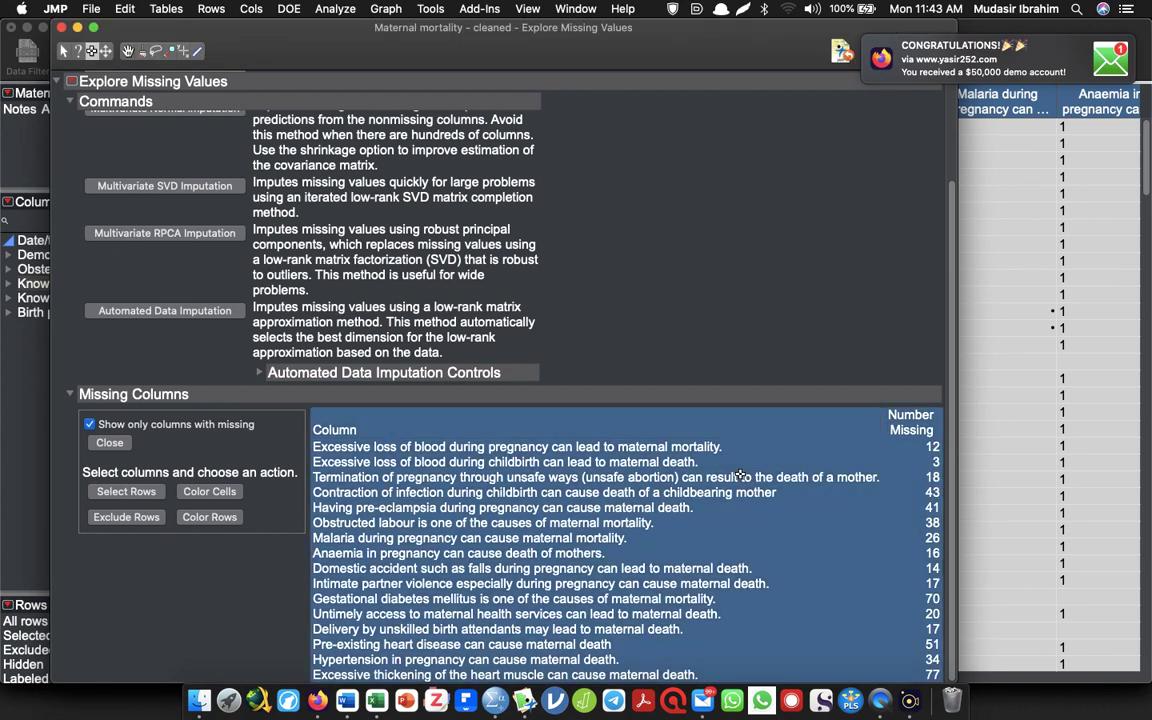
Switch to Excel, create a new workbook and paste the missing value table starting at cell F4.
{"action": "left_click", "coordinate": [379, 708]}
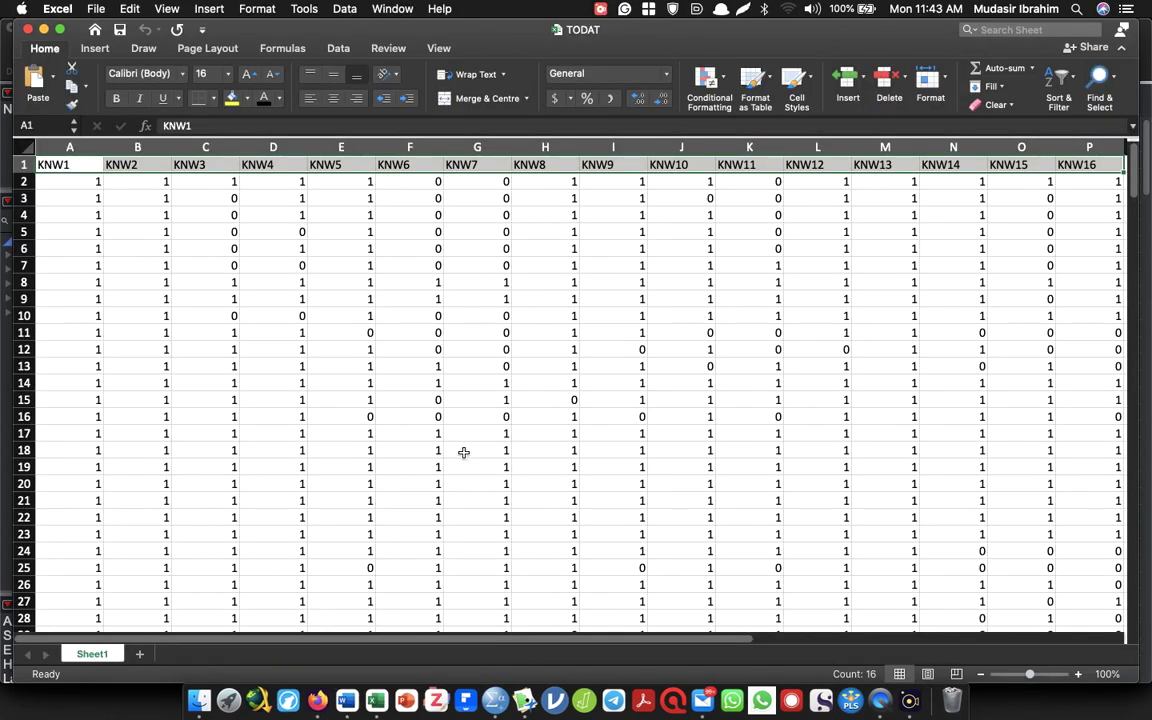
{"action": "key", "text": "super+n"}
{"action": "left_click", "coordinate": [416, 234]}
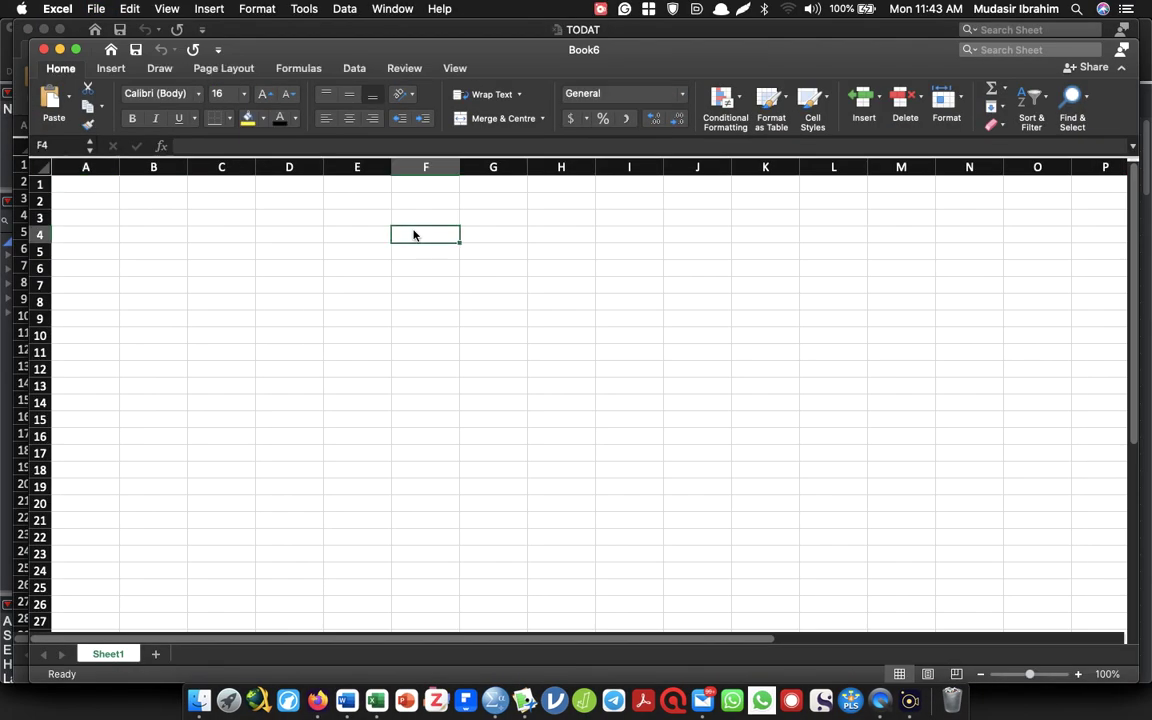
{"action": "key", "text": "super+v"}
{"action": "left_click", "coordinate": [476, 521]}
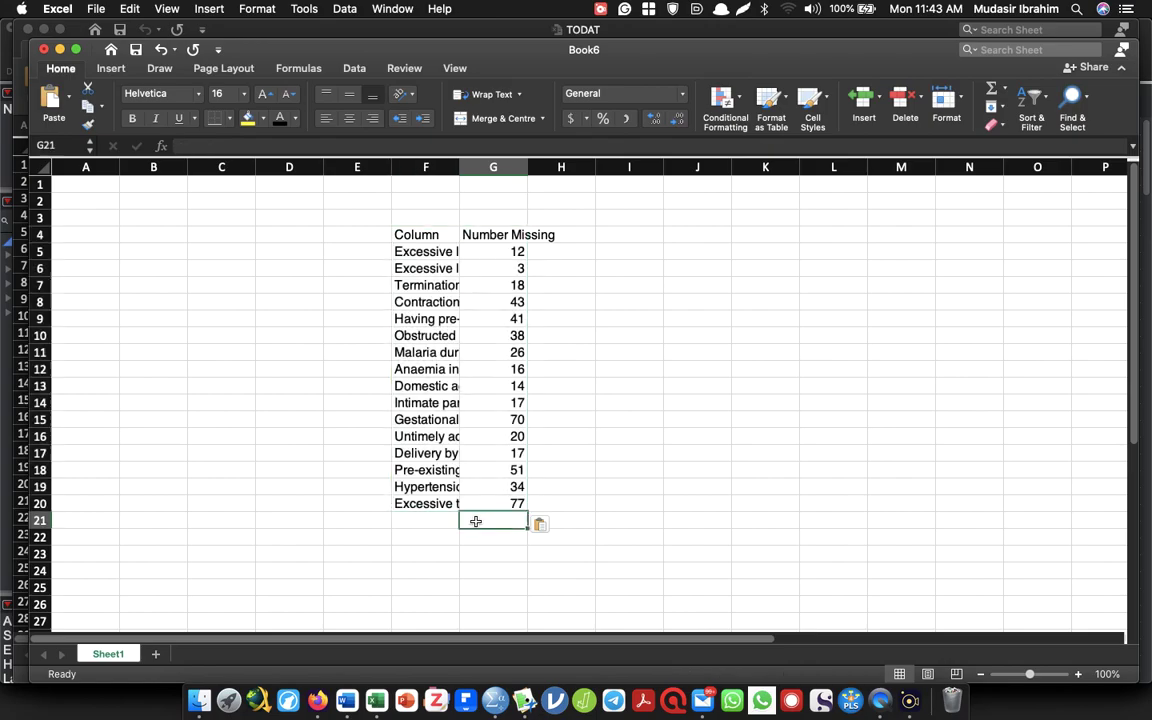
Total the Number Missing values of G5:G20 in cell G21 with SUM and highlight the cell yellow.
{"action": "type", "text": "=SUM("}
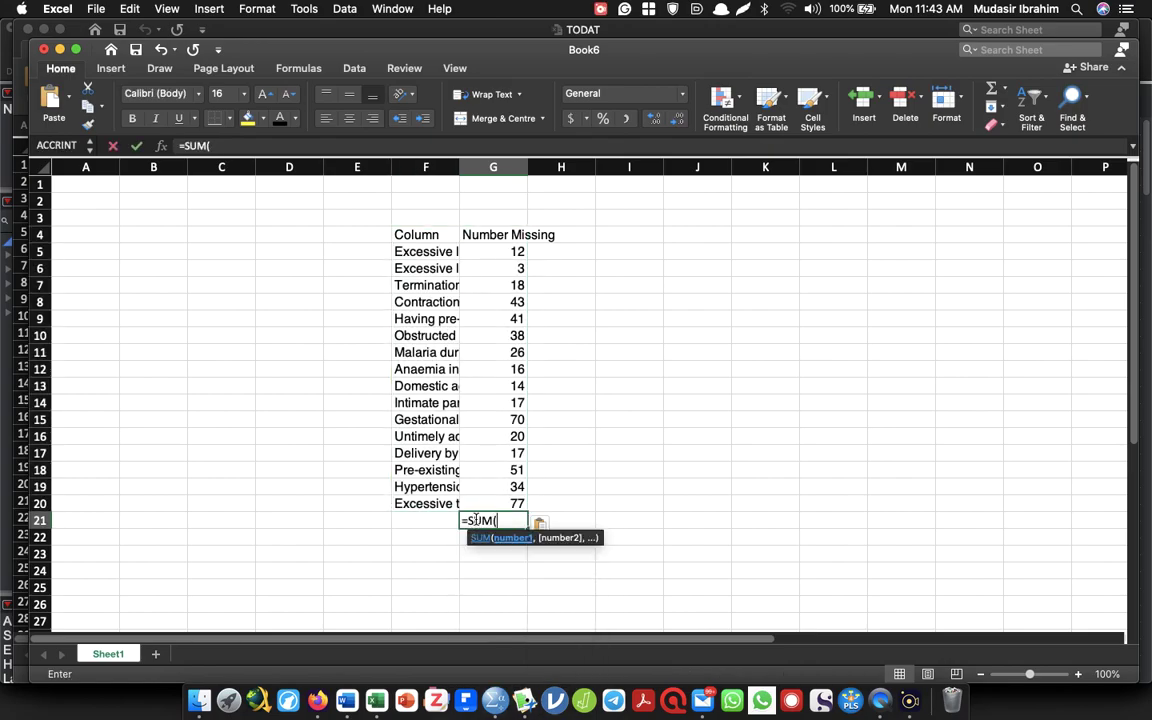
{"action": "left_click_drag", "start_coordinate": [473, 255], "coordinate": [465, 503]}
{"action": "key", "text": "Return"}
{"action": "left_click", "coordinate": [488, 518]}
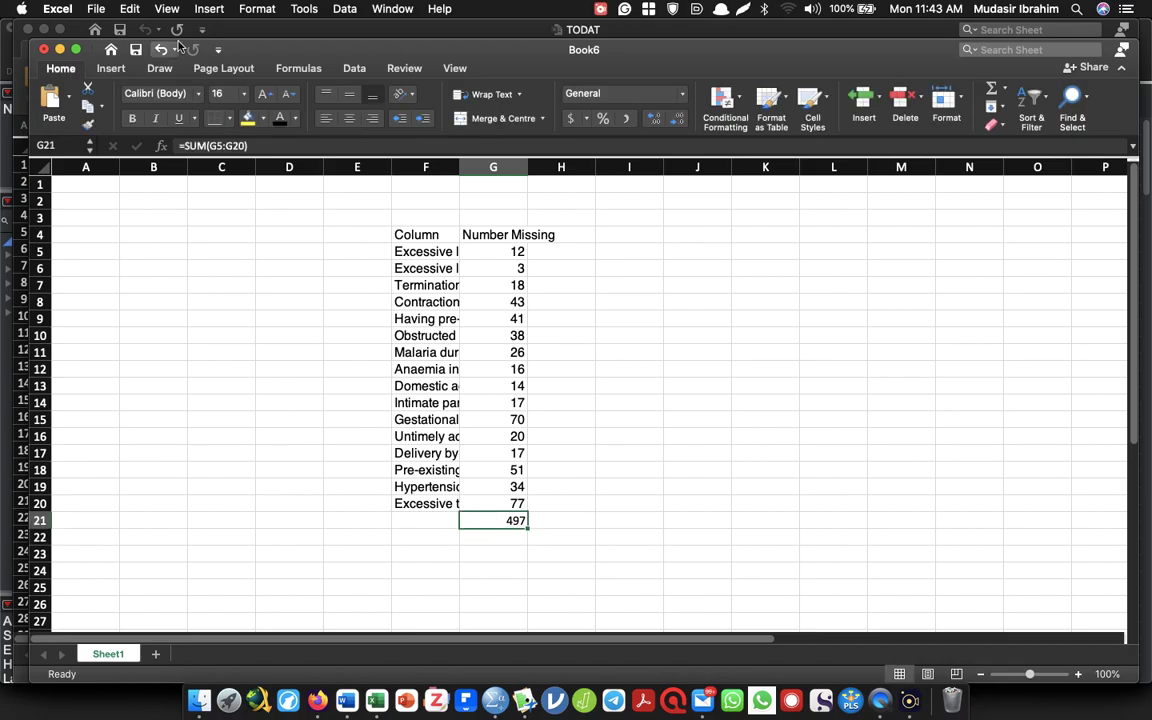
{"action": "left_click", "coordinate": [248, 119]}
Close the workbook without saving, switch to JMP and close the Explore Missing Values report.
{"action": "left_click", "coordinate": [43, 49]}
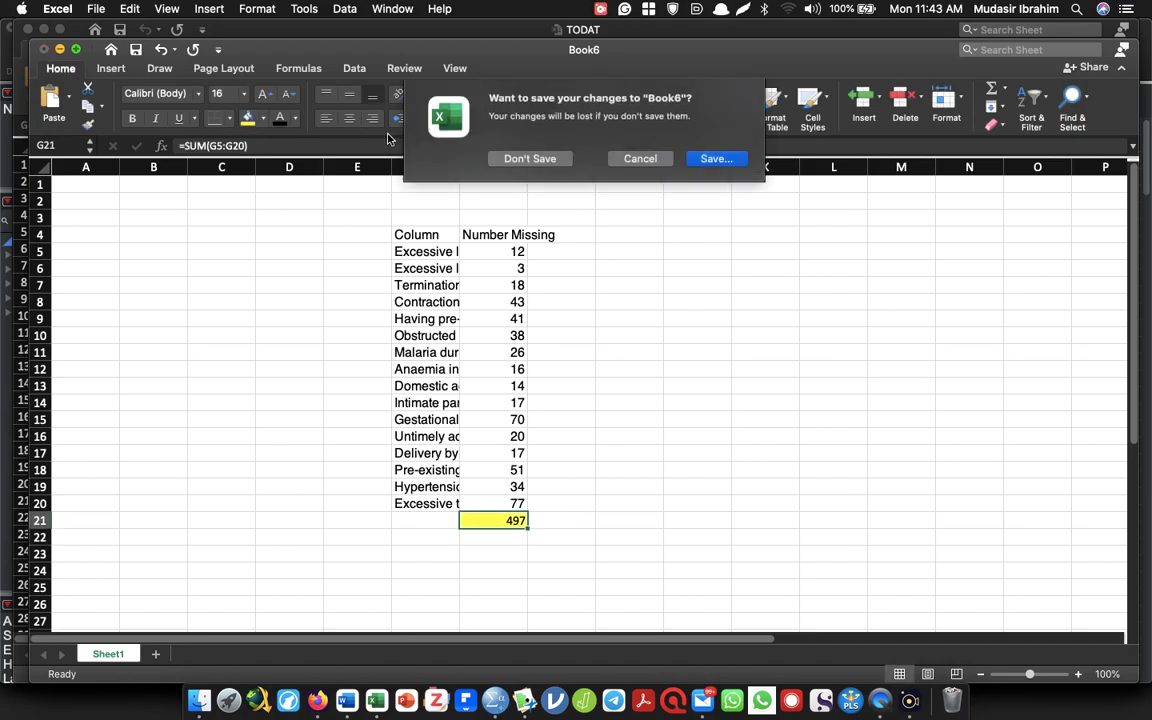
{"action": "left_click", "coordinate": [517, 162]}
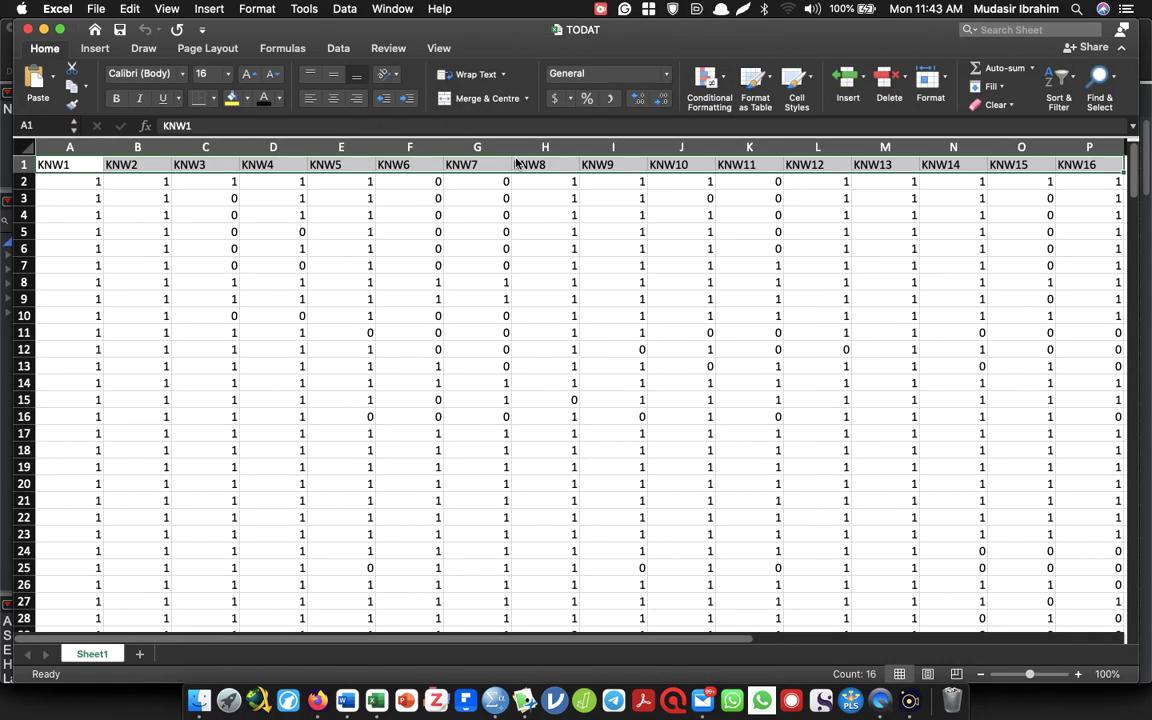
{"action": "key", "text": "alt+Tab"}
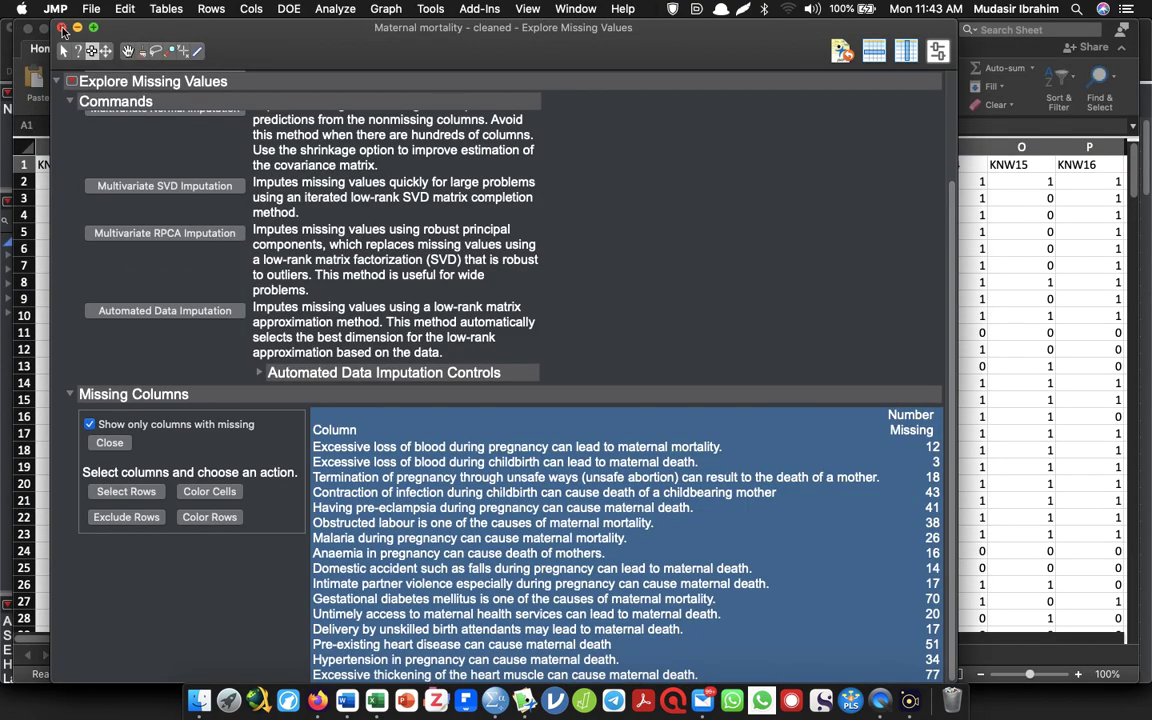
{"action": "left_click", "coordinate": [63, 32]}
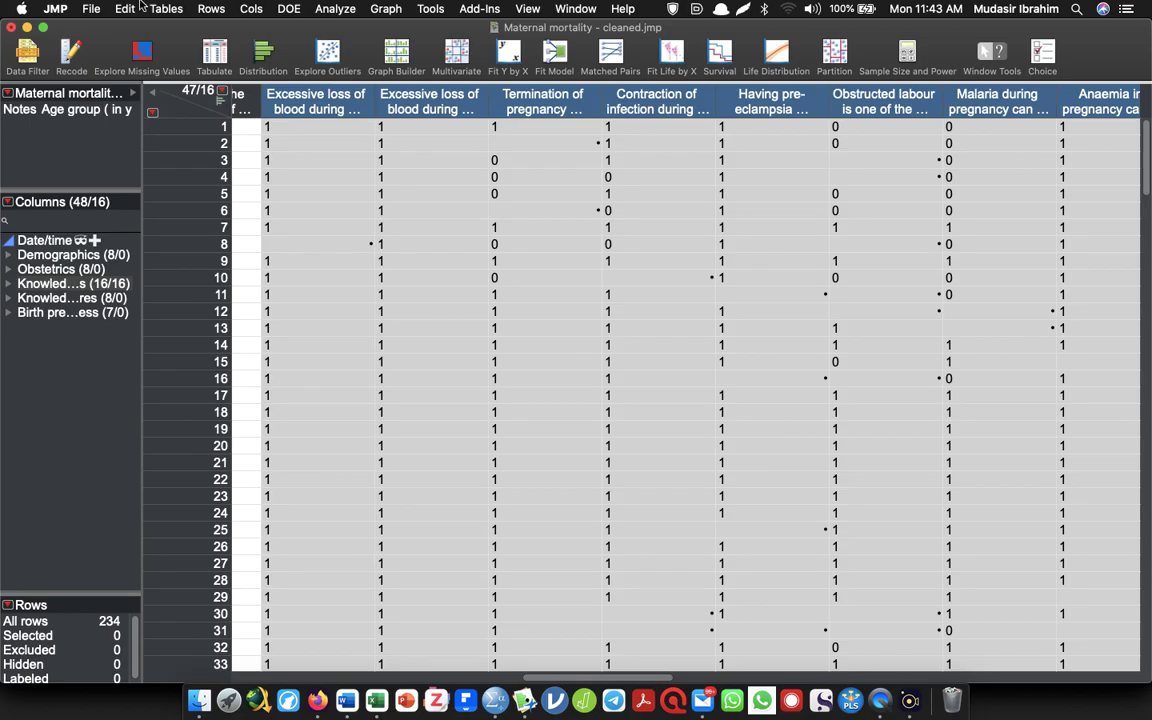
Run a Multivariate analysis on the Knowledge on causes columns and add Cronbach's α item reliability to the report.
{"action": "left_click", "coordinate": [335, 9]}
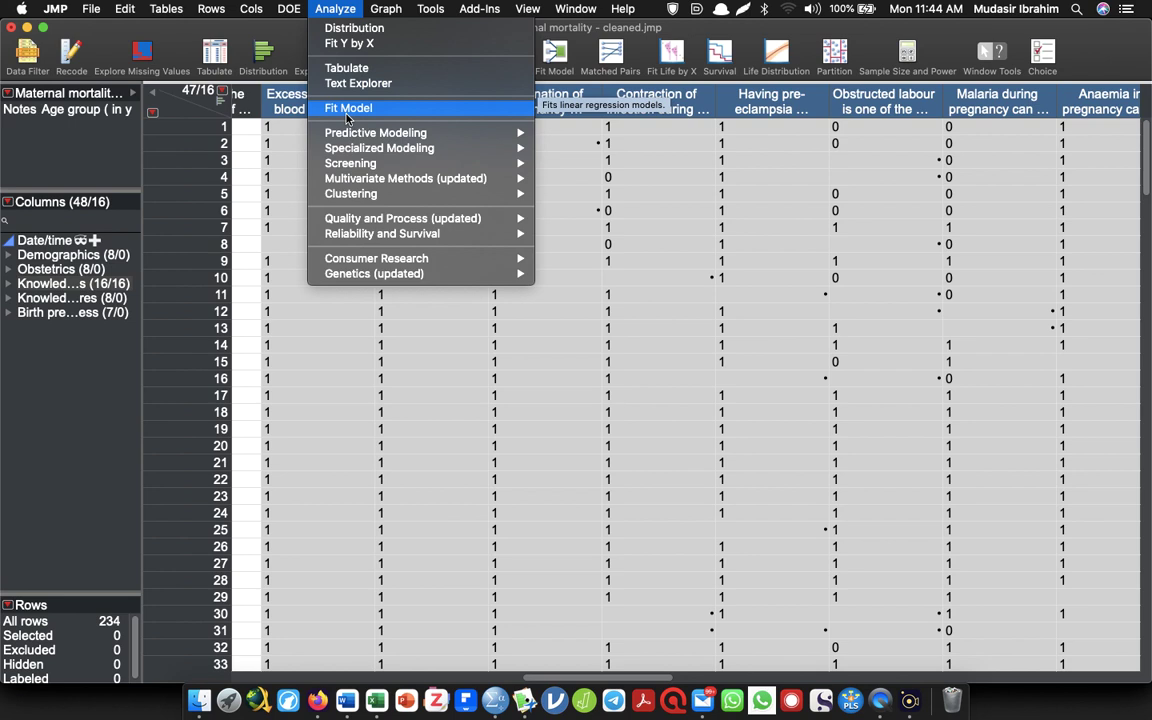
{"action": "mouse_move", "coordinate": [340, 173]}
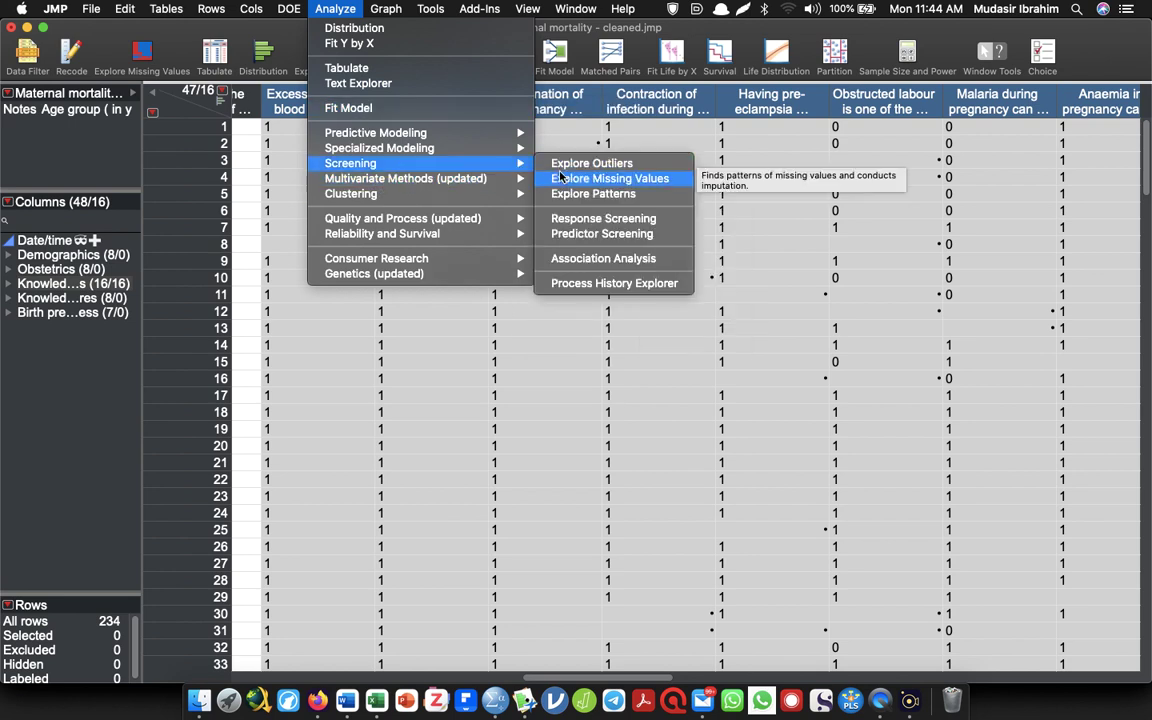
{"action": "left_click", "coordinate": [560, 180]}
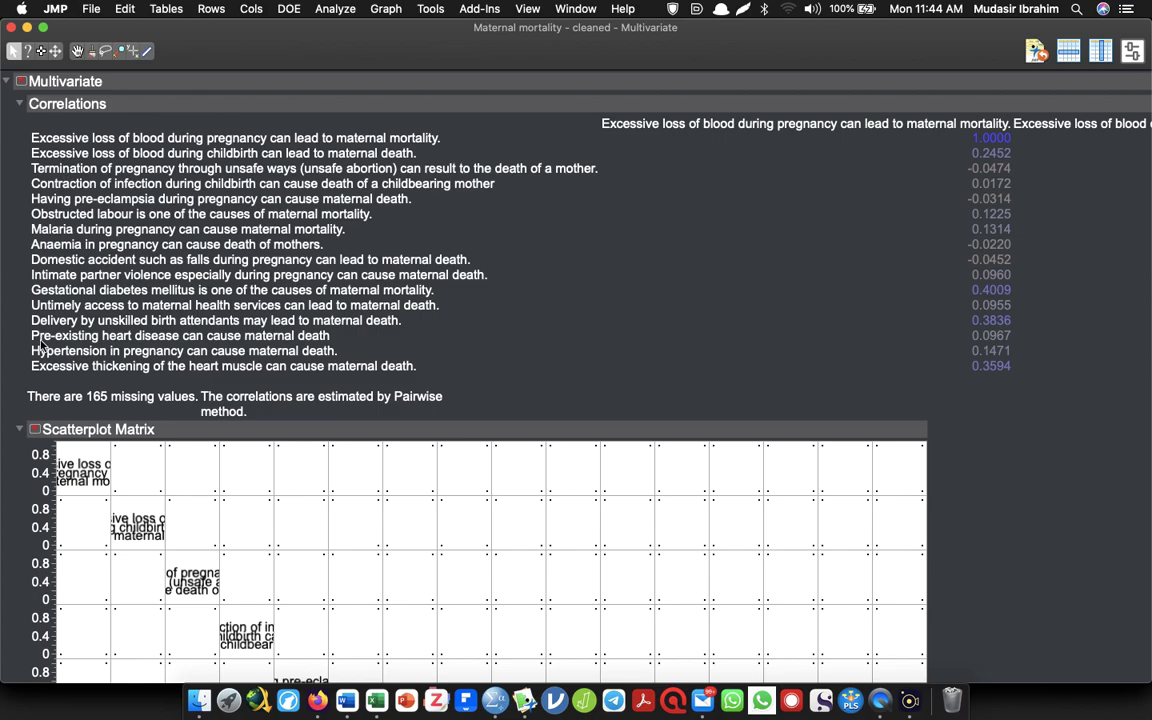
{"action": "left_click", "coordinate": [21, 81]}
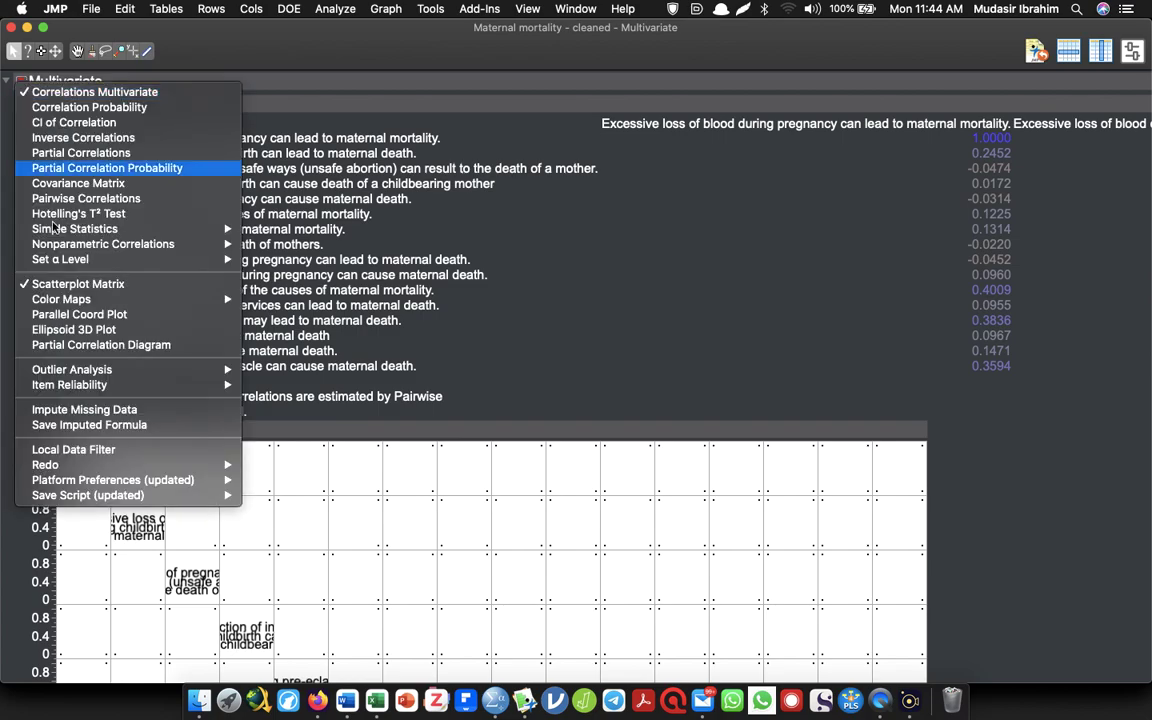
{"action": "mouse_move", "coordinate": [87, 388]}
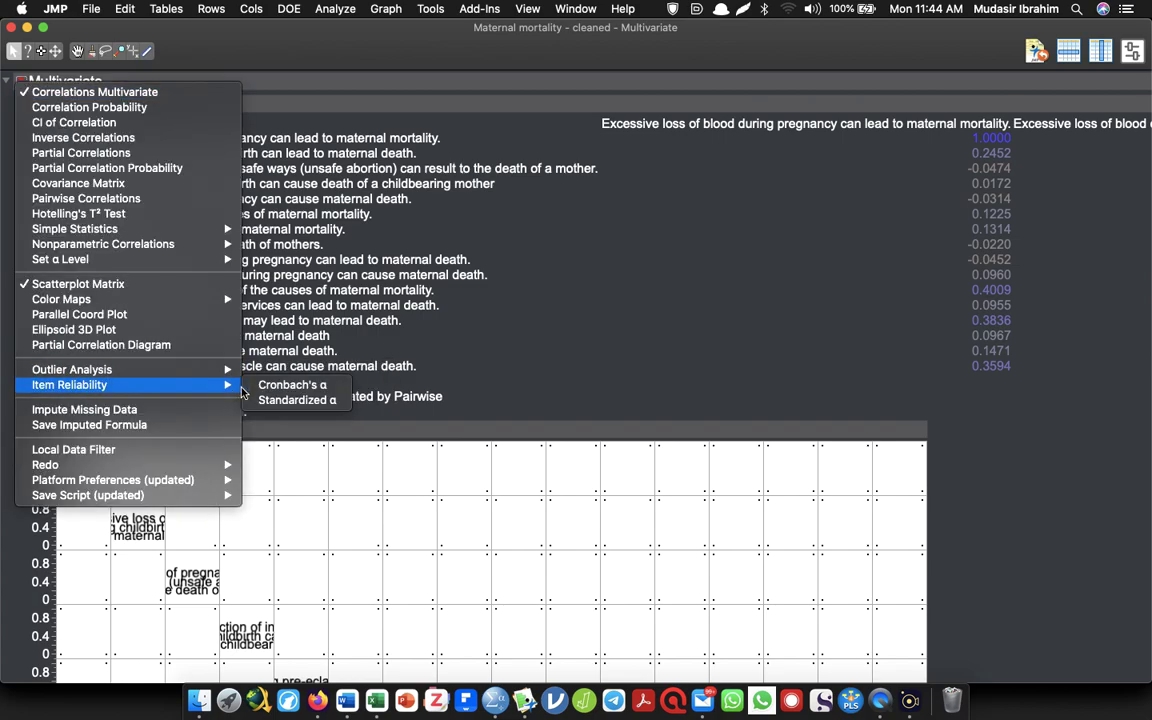
{"action": "left_click", "coordinate": [290, 385]}
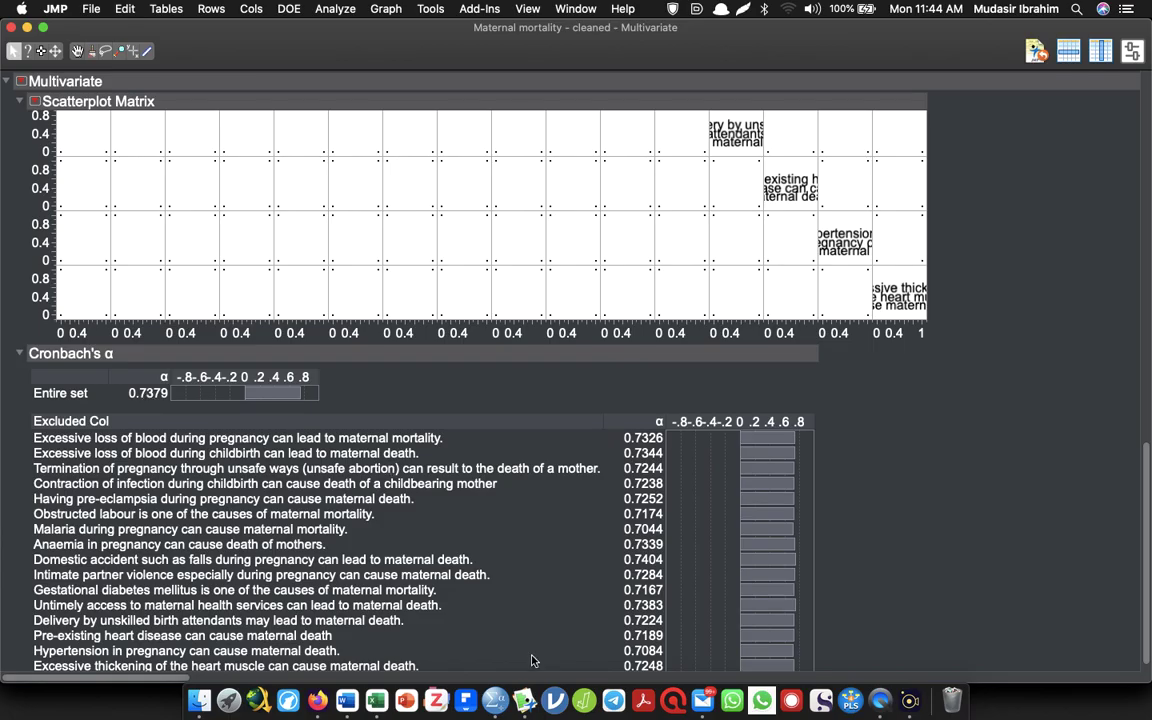
Switch to SPSS, check the Cronbach's Alpha in the Reliability Statistics output, and return to the JMP data table.
{"action": "left_click", "coordinate": [495, 700]}
{"action": "left_click", "coordinate": [255, 366]}
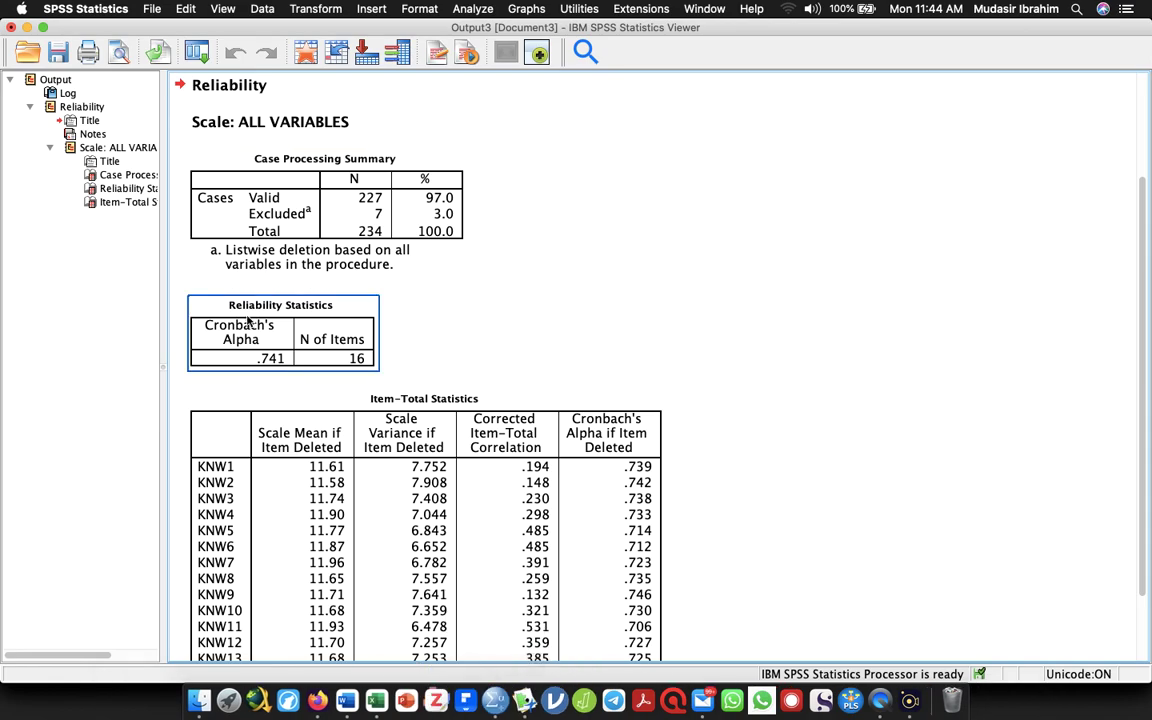
{"action": "left_click", "coordinate": [274, 375]}
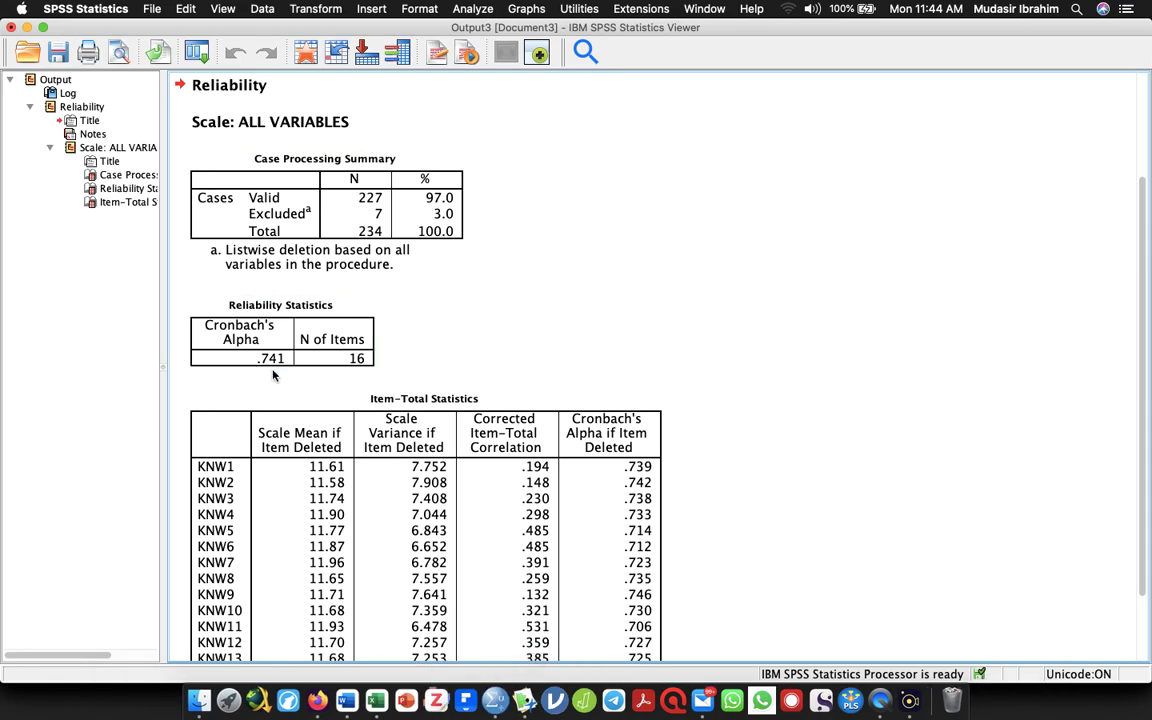
{"action": "left_click", "coordinate": [27, 27]}
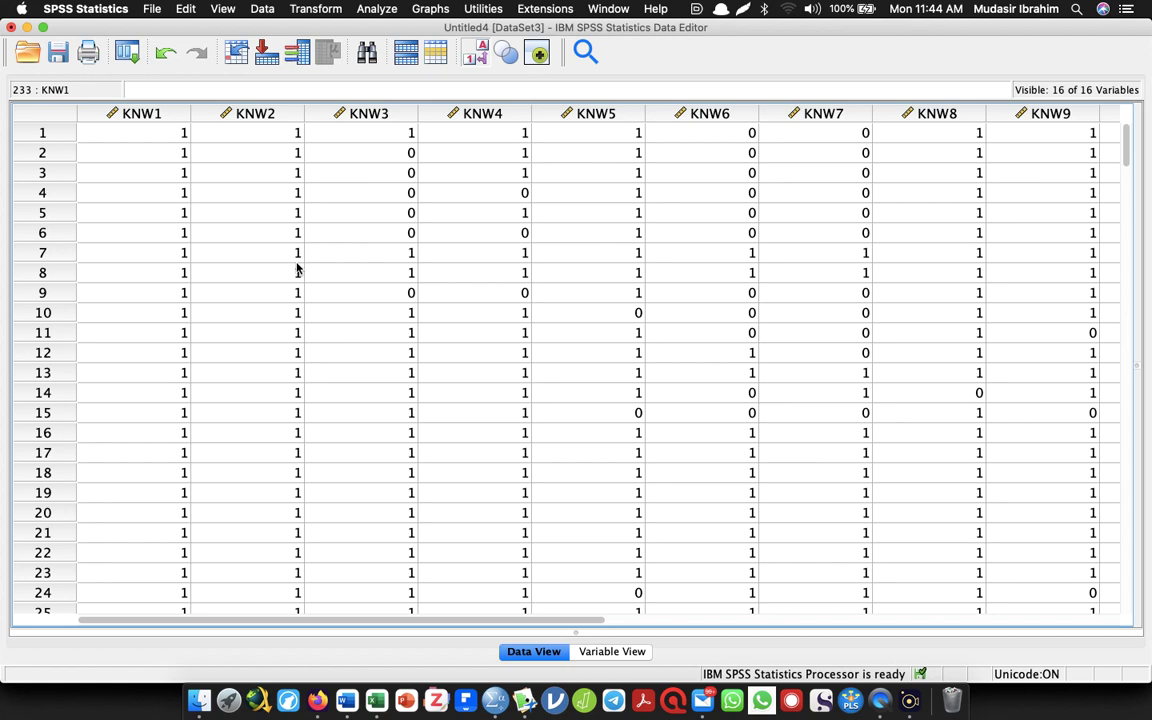
{"action": "key", "text": "alt+Tab"}
{"action": "key", "text": "alt+Tab"}
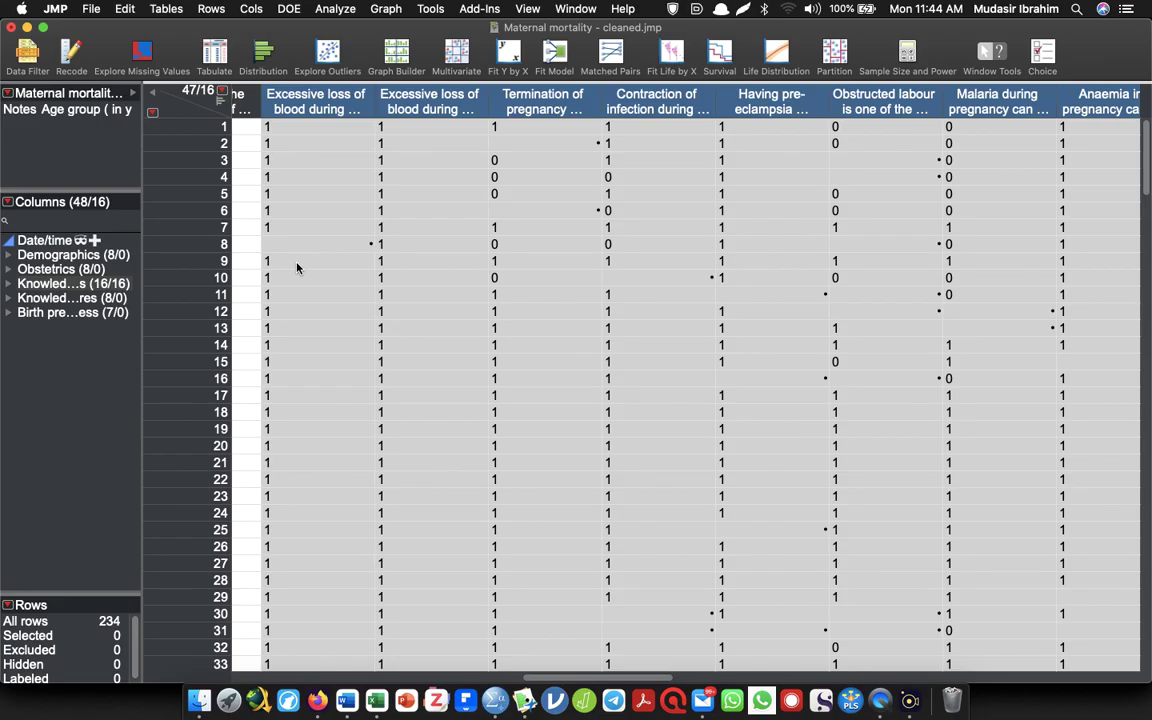
Recheck the Cronbach's α for the entire set in the Multivariate report and return to the data table.
{"action": "key", "text": "alt+Tab"}
{"action": "key", "text": "alt+shift+Tab"}
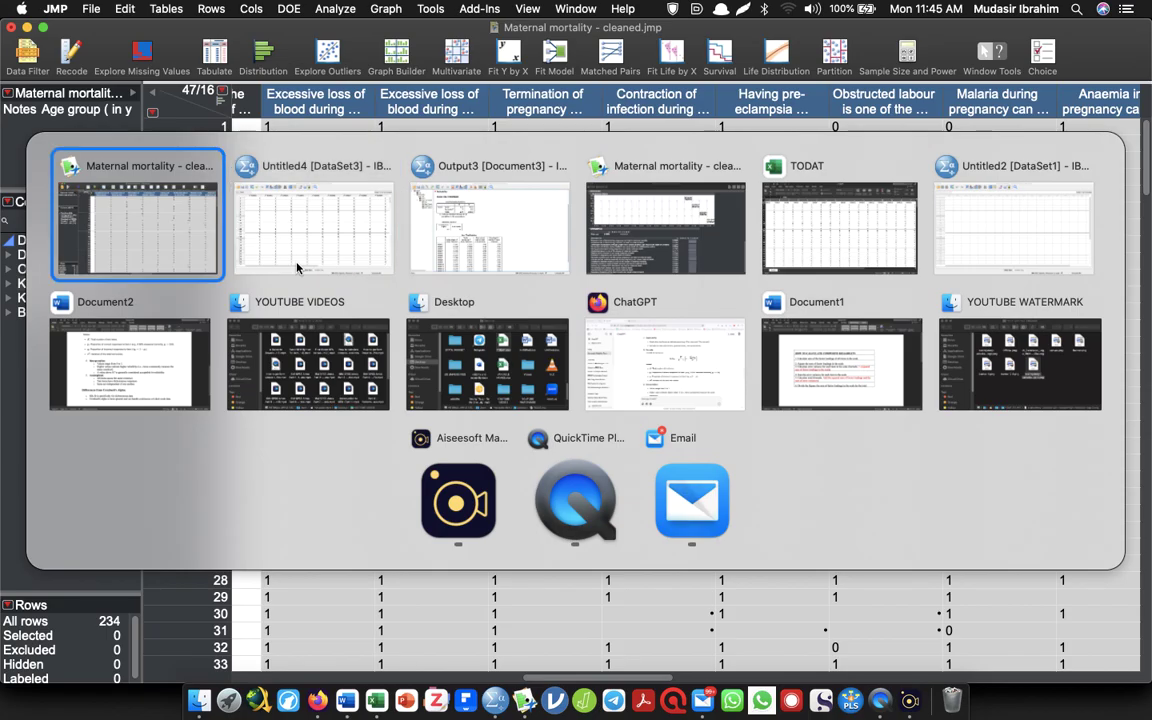
{"action": "key", "text": "alt+Tab"}
{"action": "key", "text": "alt+Tab"}
{"action": "key", "text": "alt+Tab"}
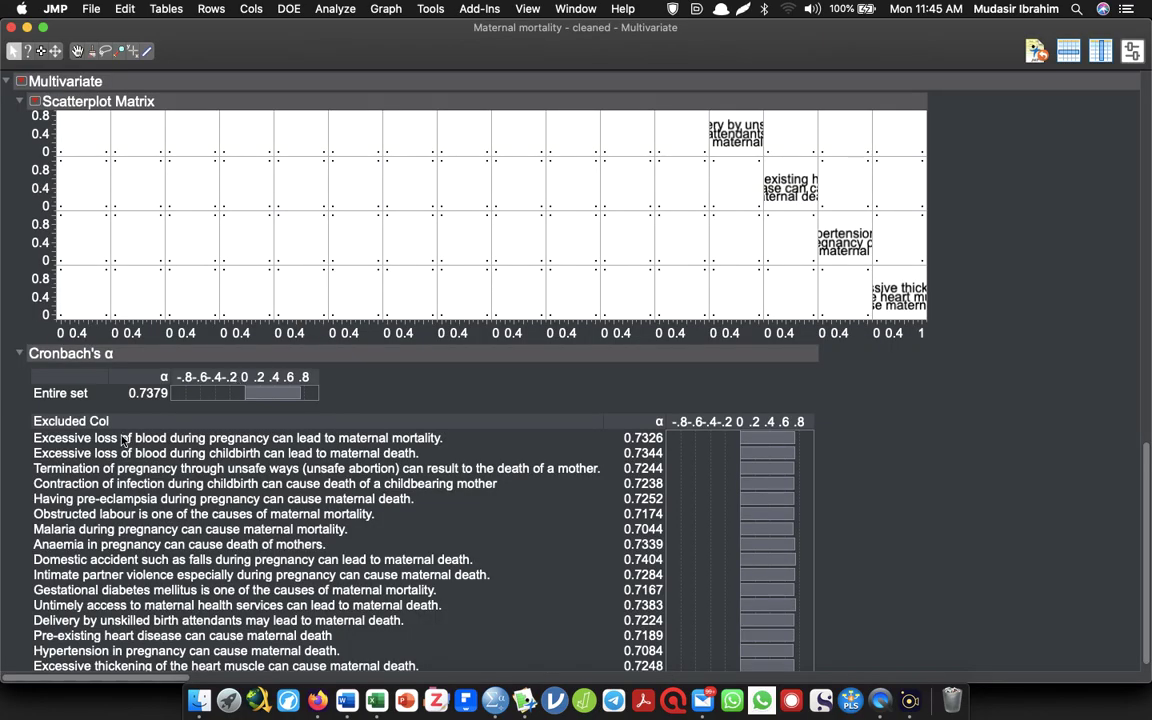
{"action": "key", "text": "alt+Tab"}
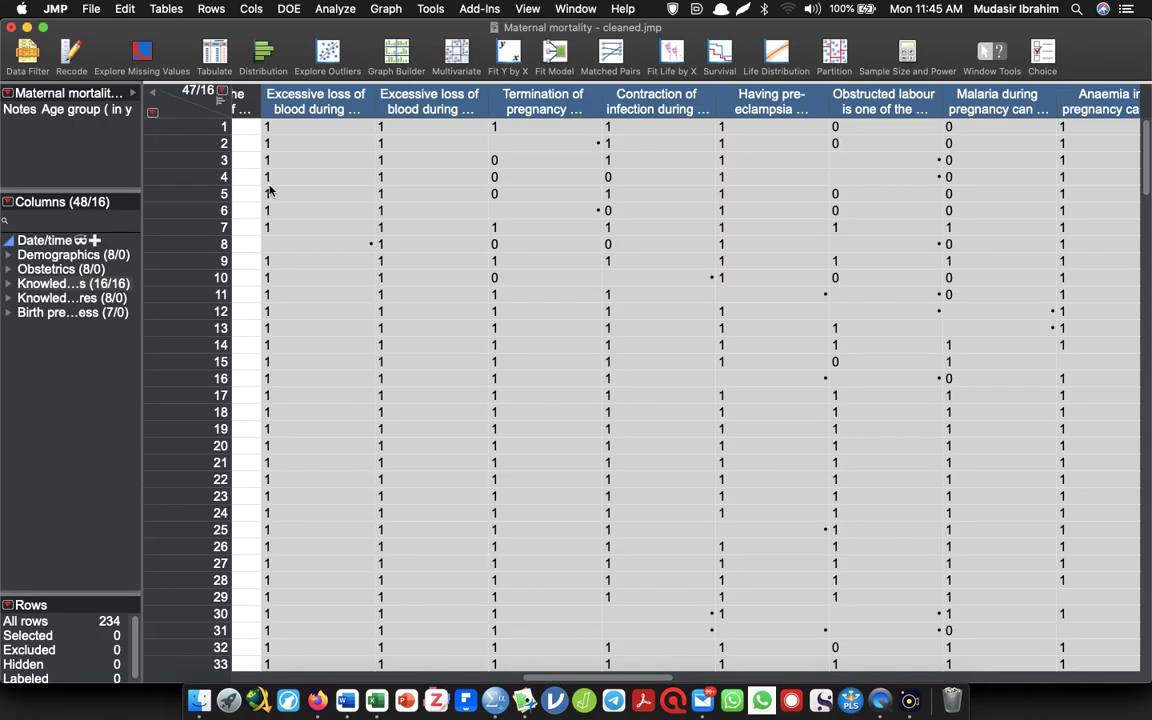
Recode the missing values of all selected Knowledge on causes columns to 0 with the label 0, using Standardize Attributes.
{"action": "right_click", "coordinate": [300, 106]}
{"action": "mouse_move", "coordinate": [340, 139]}
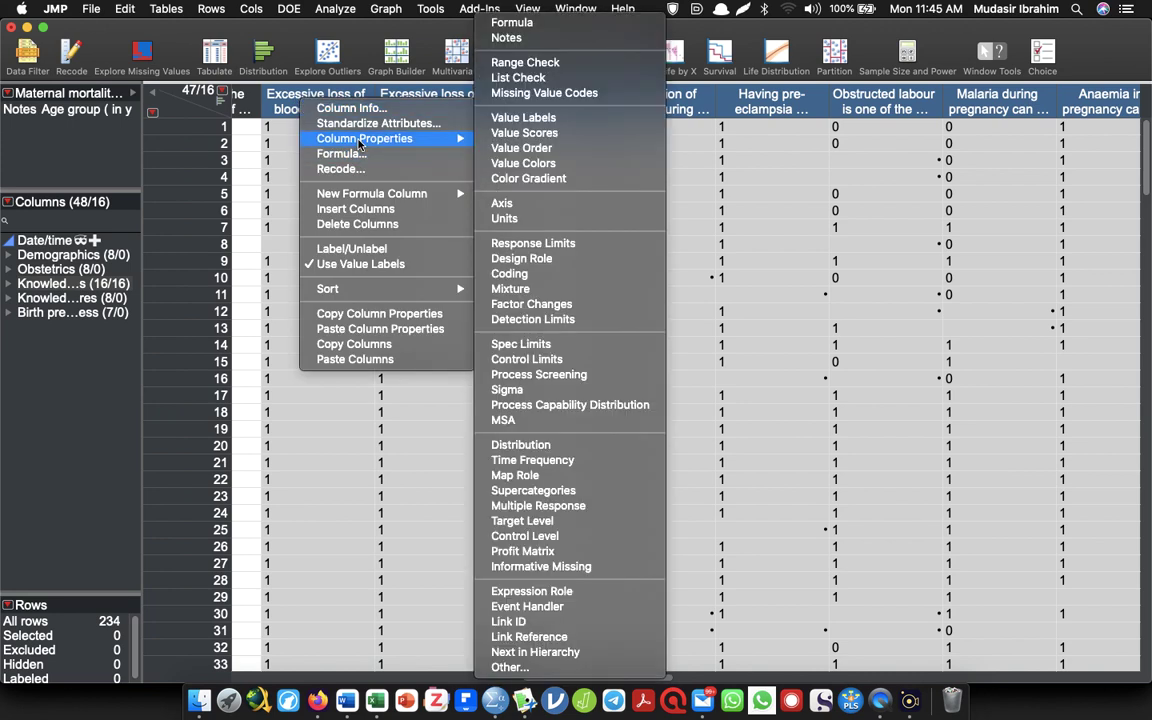
{"action": "left_click", "coordinate": [362, 123]}
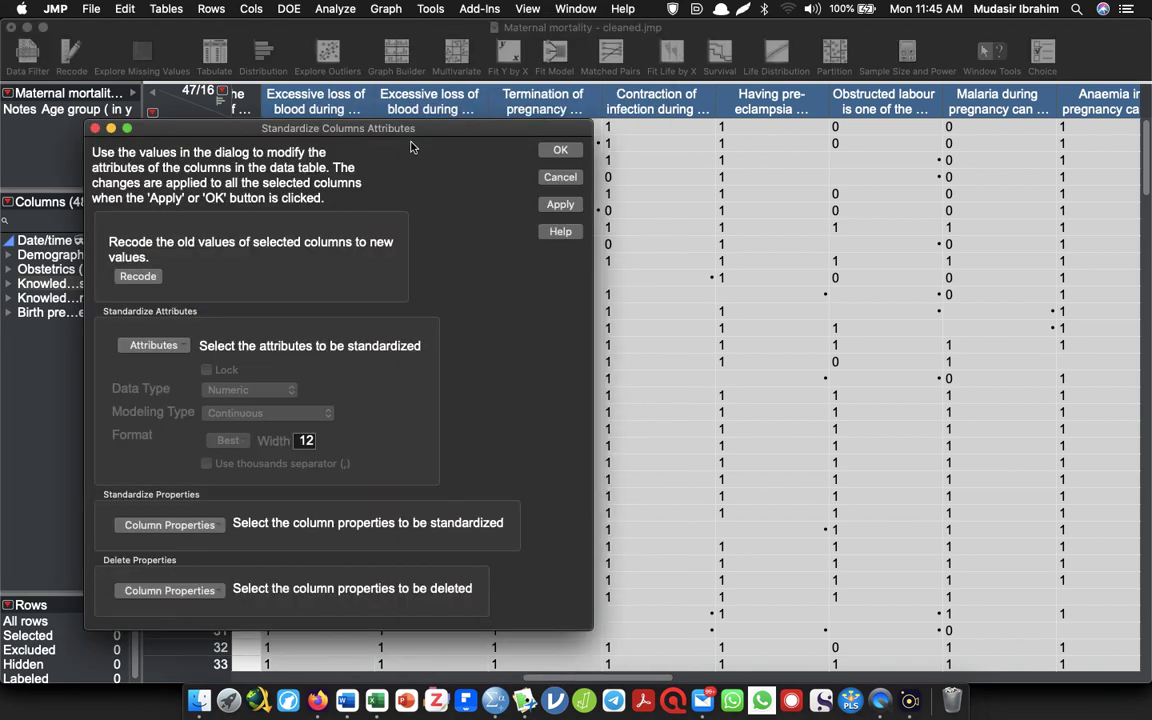
{"action": "left_click", "coordinate": [138, 276]}
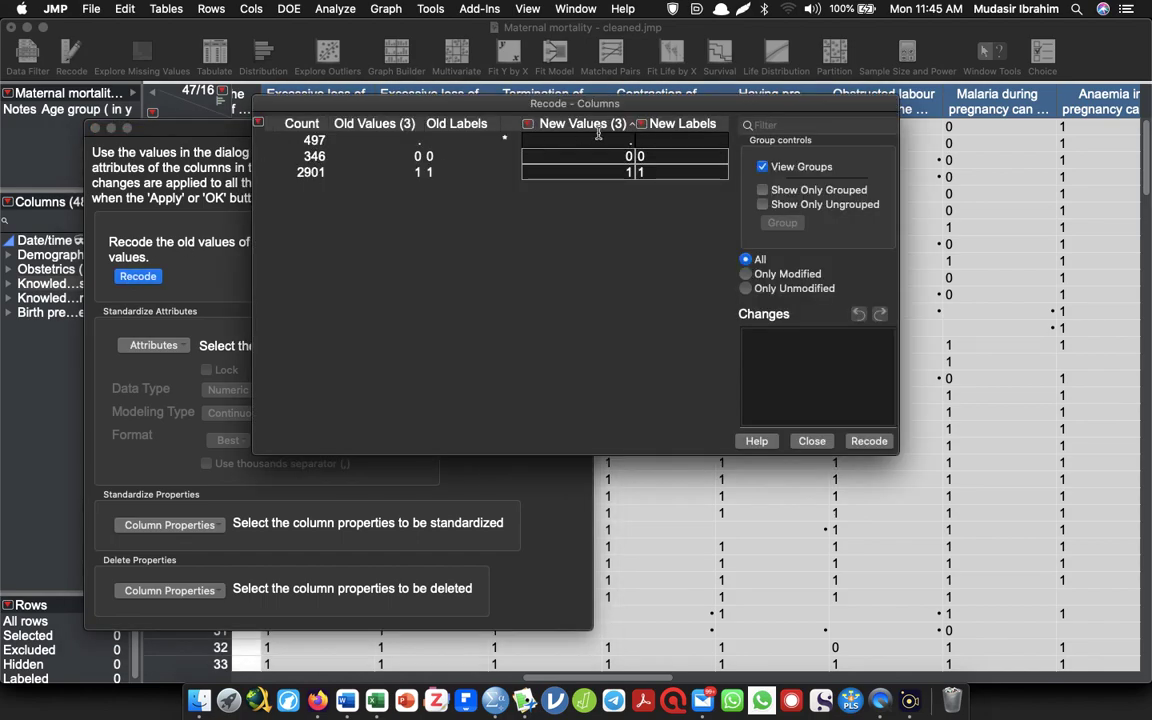
{"action": "left_click", "coordinate": [595, 140]}
{"action": "type", "text": "0"}
{"action": "key", "text": "Return"}
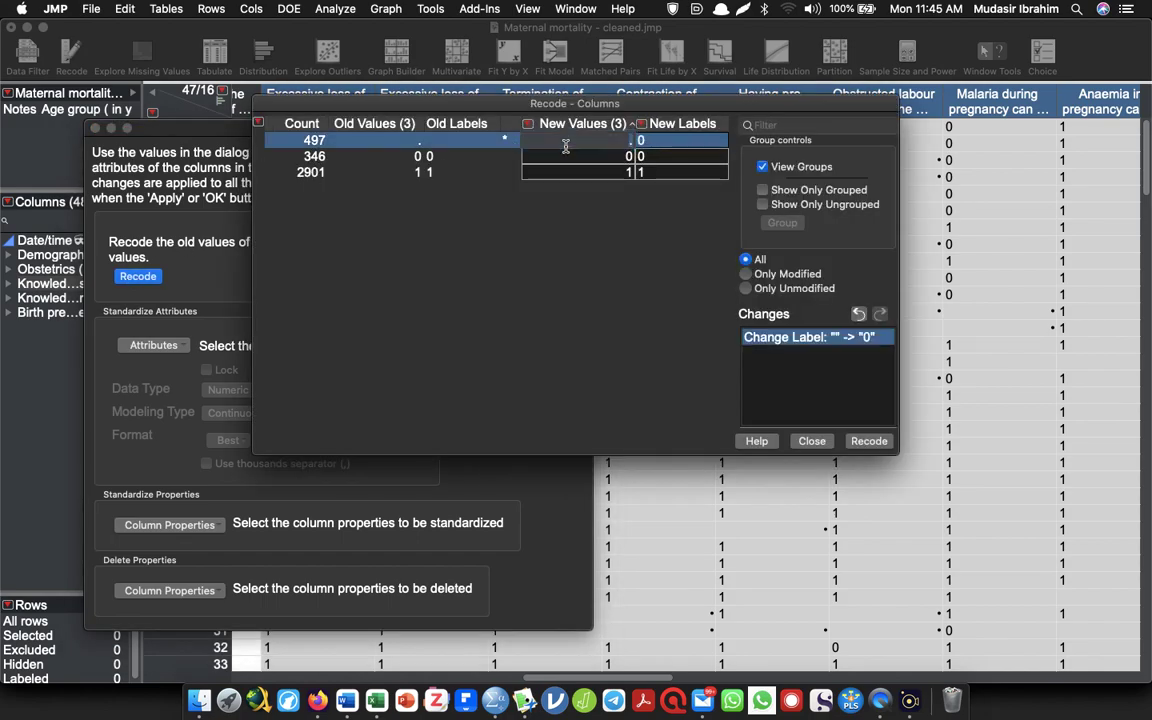
{"action": "left_click", "coordinate": [565, 140]}
{"action": "type", "text": "0"}
{"action": "key", "text": "Return"}
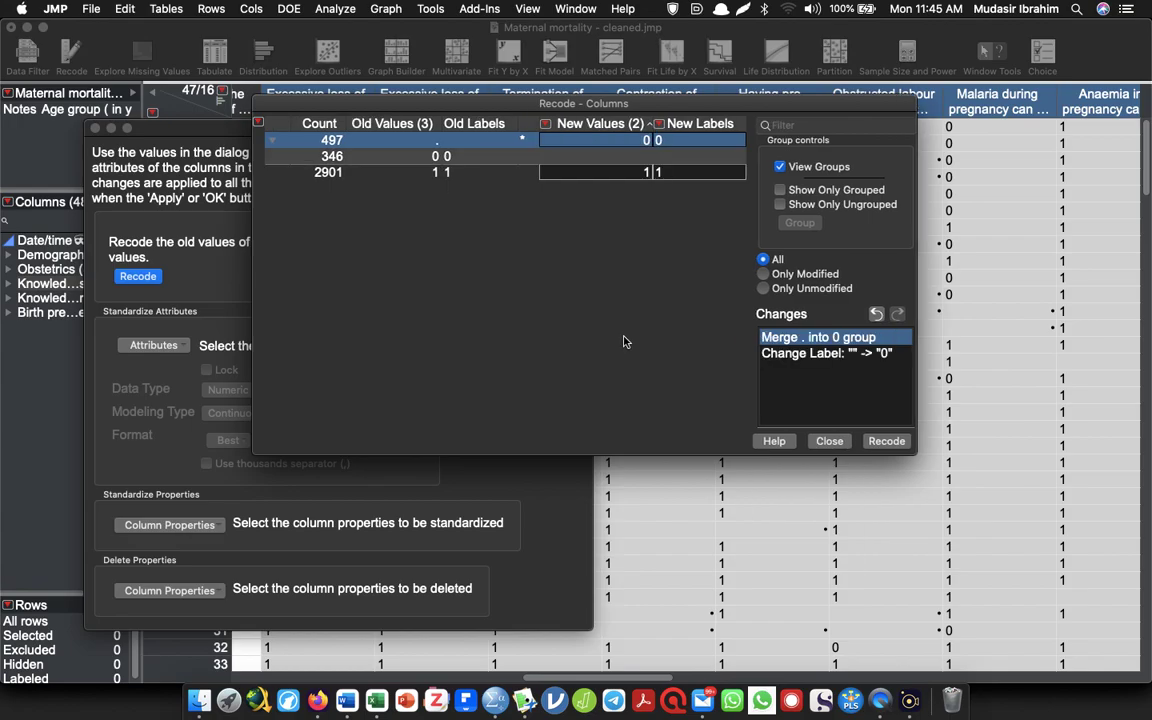
{"action": "left_click", "coordinate": [886, 441]}
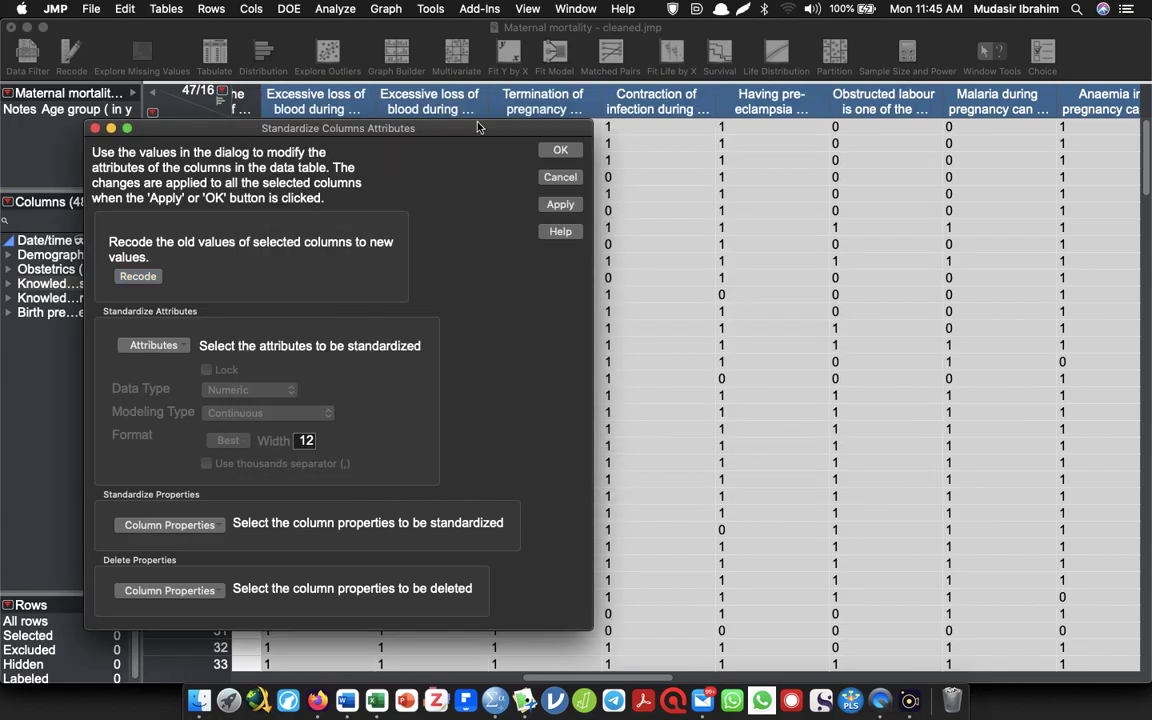
{"action": "left_click", "coordinate": [546, 150]}
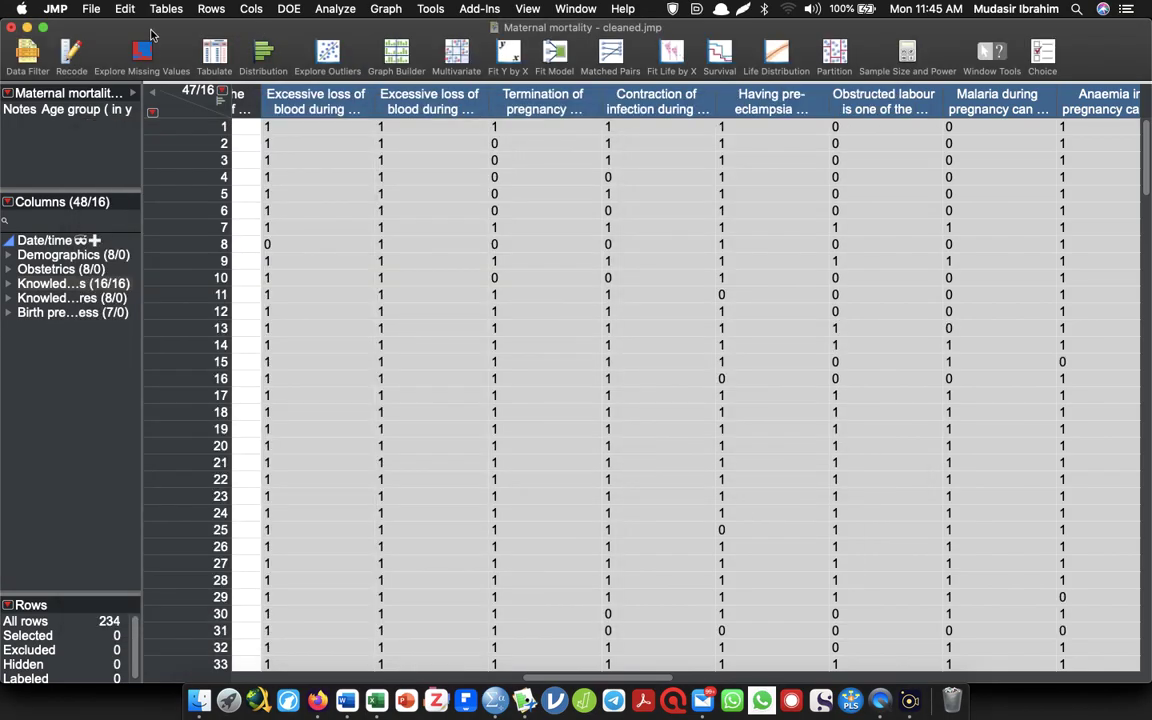
Run Explore Missing Values on the Knowledge on causes columns, inspect the missing count of every item and close the report.
{"action": "left_click", "coordinate": [140, 46]}
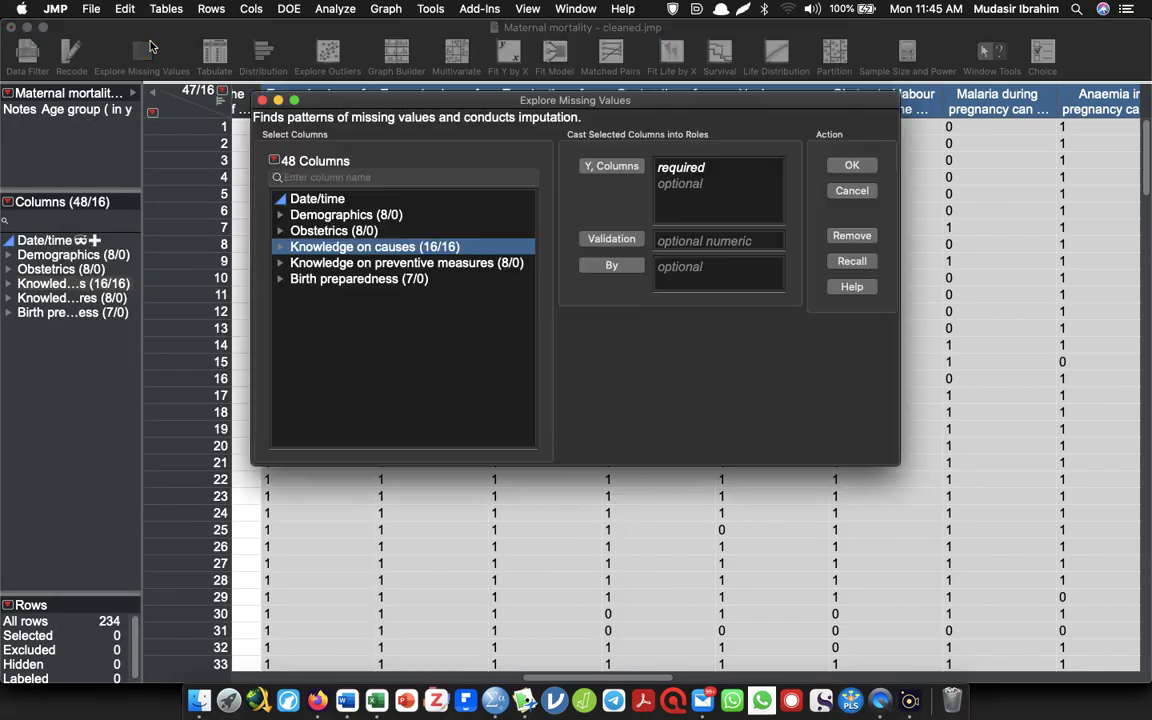
{"action": "left_click", "coordinate": [852, 166]}
{"action": "left_click", "coordinate": [140, 555]}
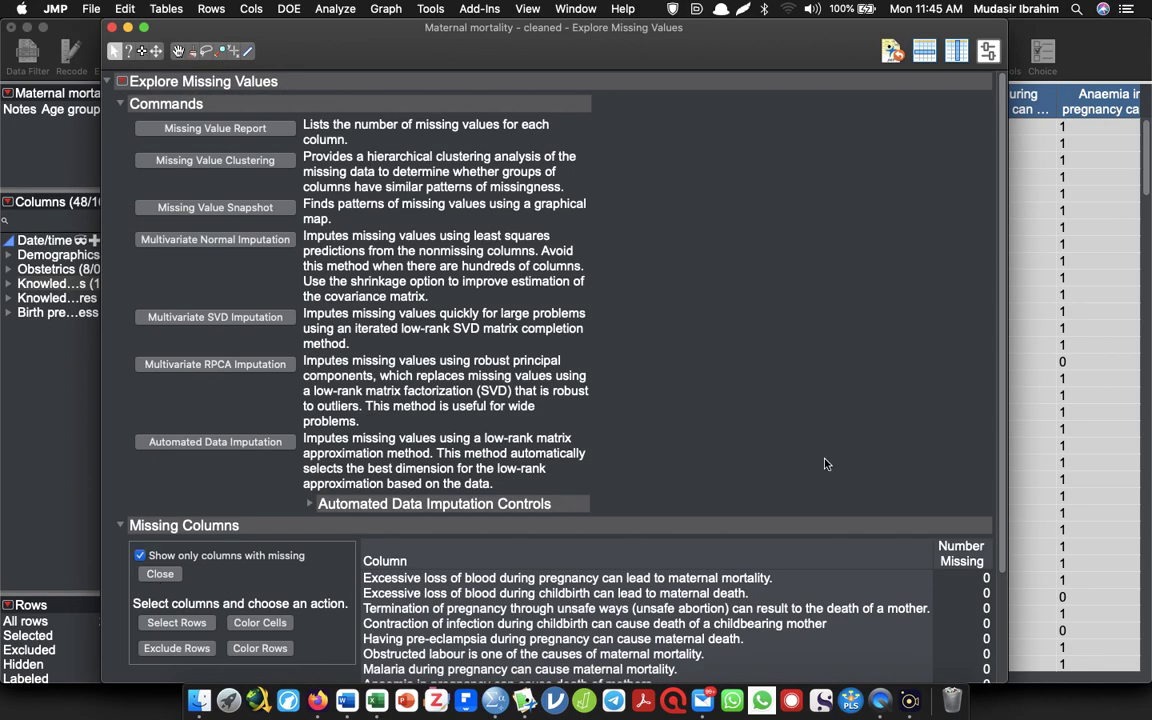
{"action": "scroll", "coordinate": [991, 563], "scroll_direction": "down", "scroll_amount": 3}
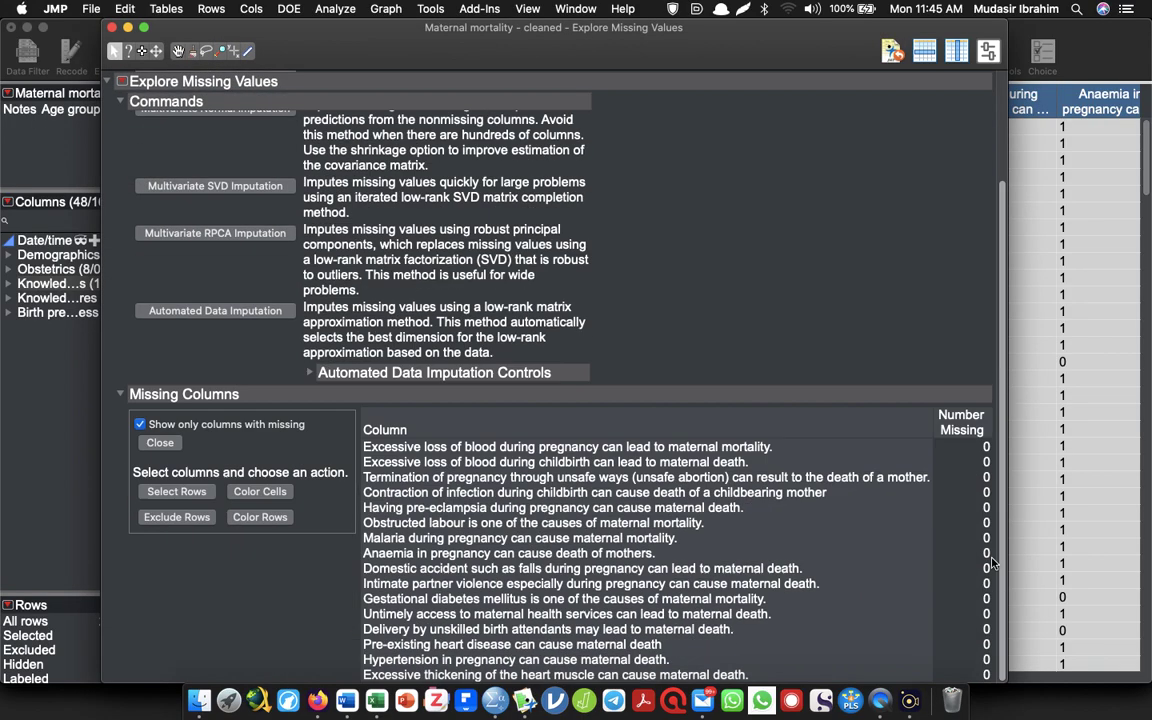
{"action": "left_click", "coordinate": [111, 27]}
Run a new Multivariate analysis on the recoded Knowledge on causes columns and add its Cronbach's α item reliability.
{"action": "left_click", "coordinate": [335, 8]}
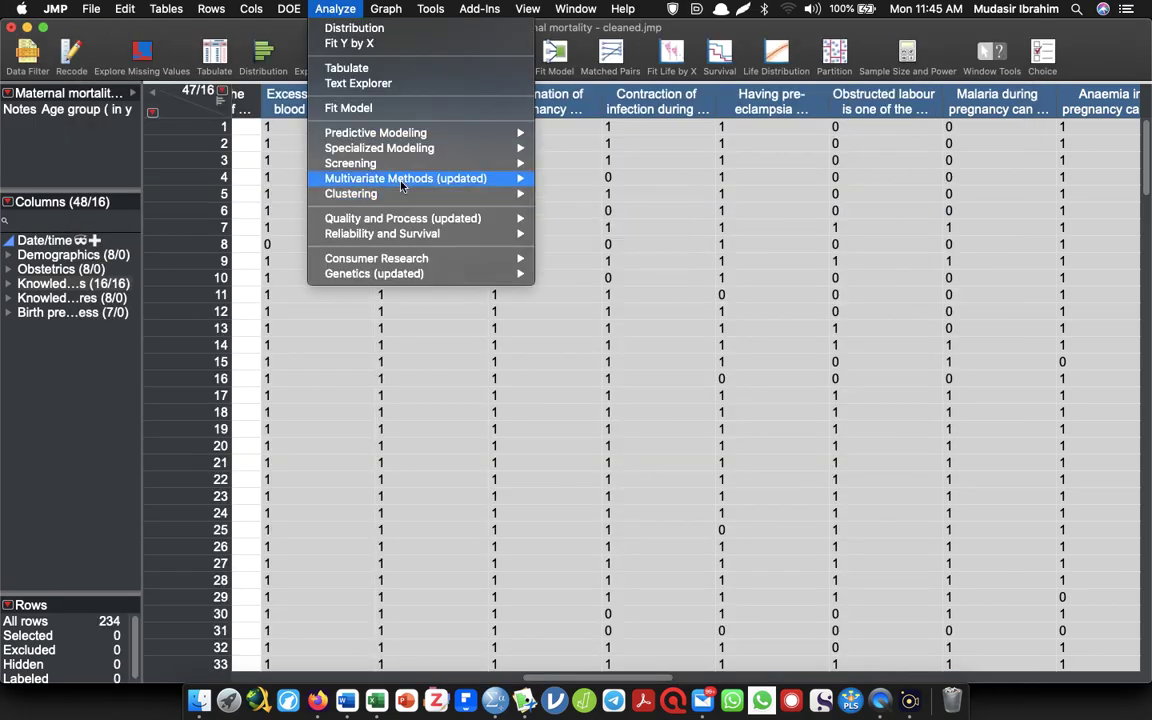
{"action": "mouse_move", "coordinate": [402, 185]}
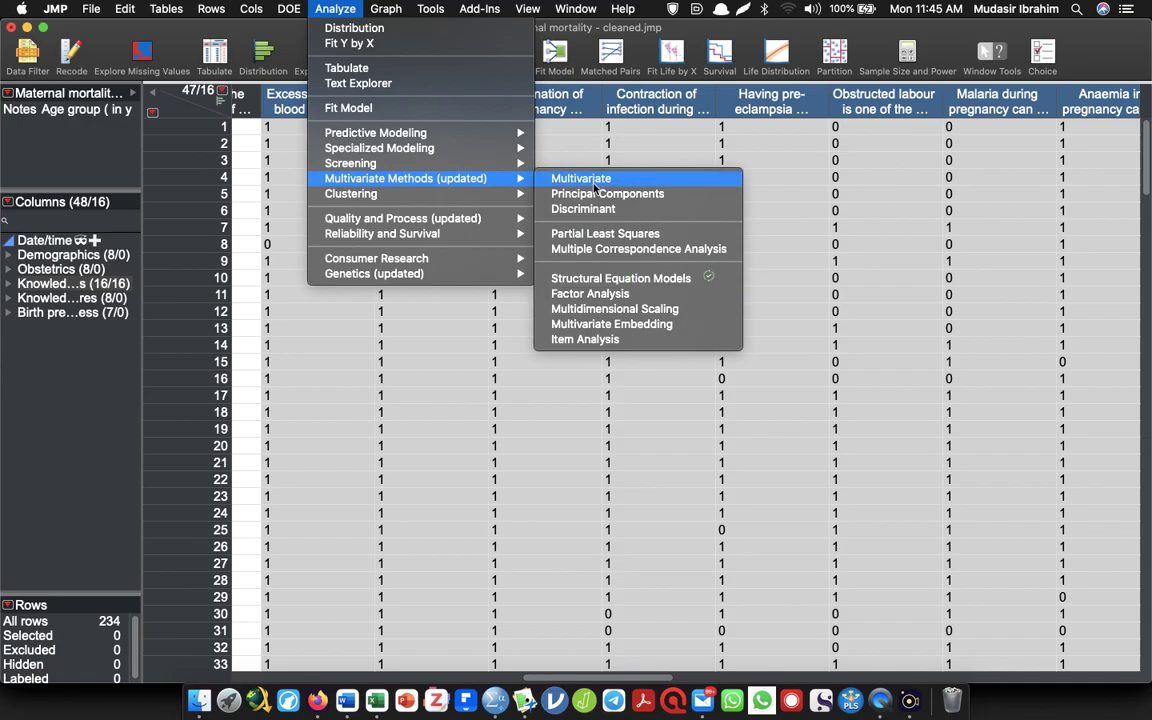
{"action": "left_click", "coordinate": [593, 180]}
{"action": "left_click", "coordinate": [850, 155]}
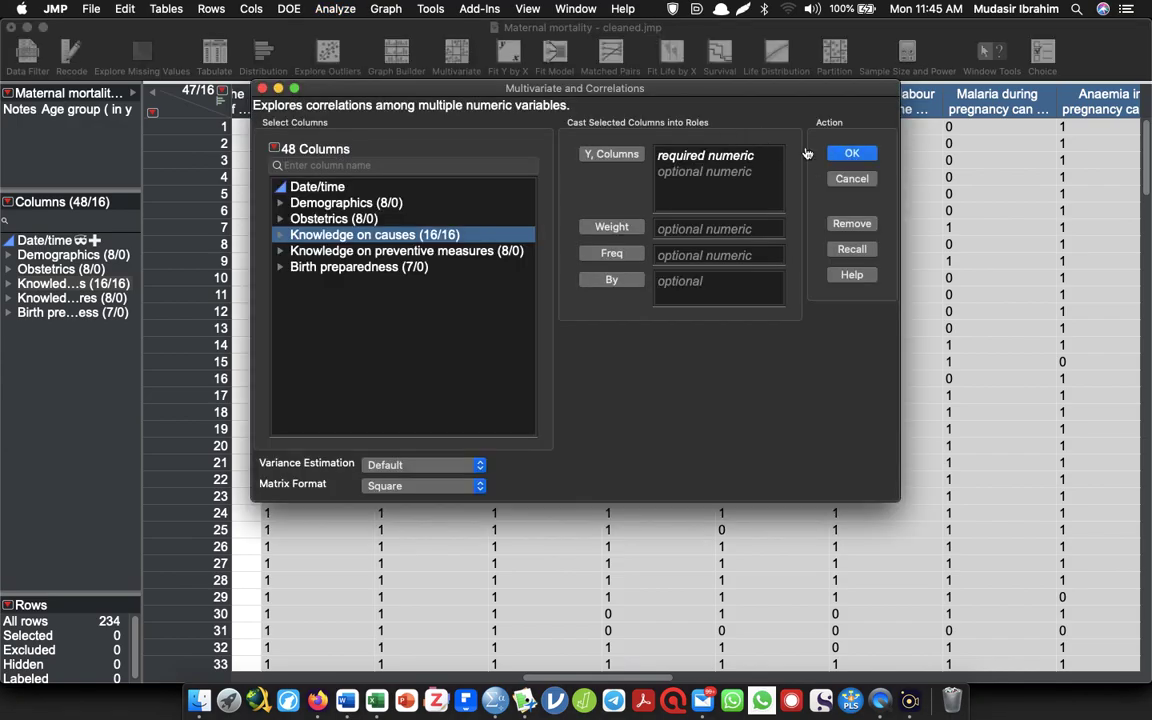
{"action": "left_click", "coordinate": [21, 81]}
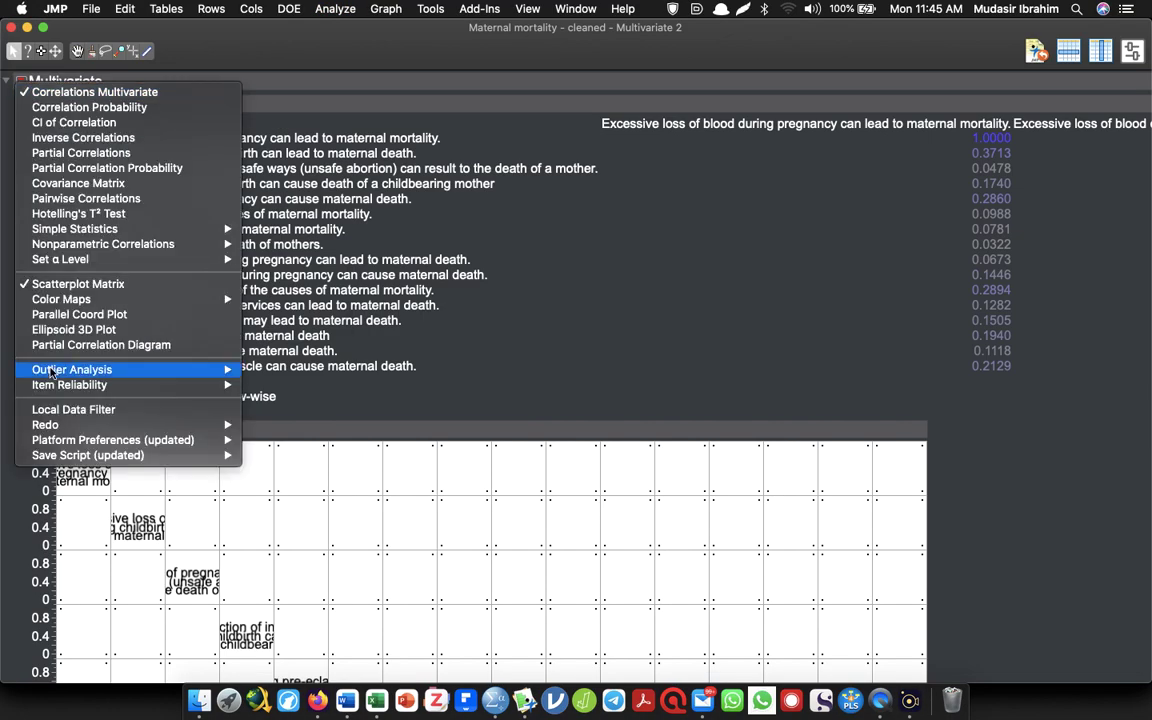
{"action": "mouse_move", "coordinate": [90, 372]}
{"action": "left_click", "coordinate": [285, 385]}
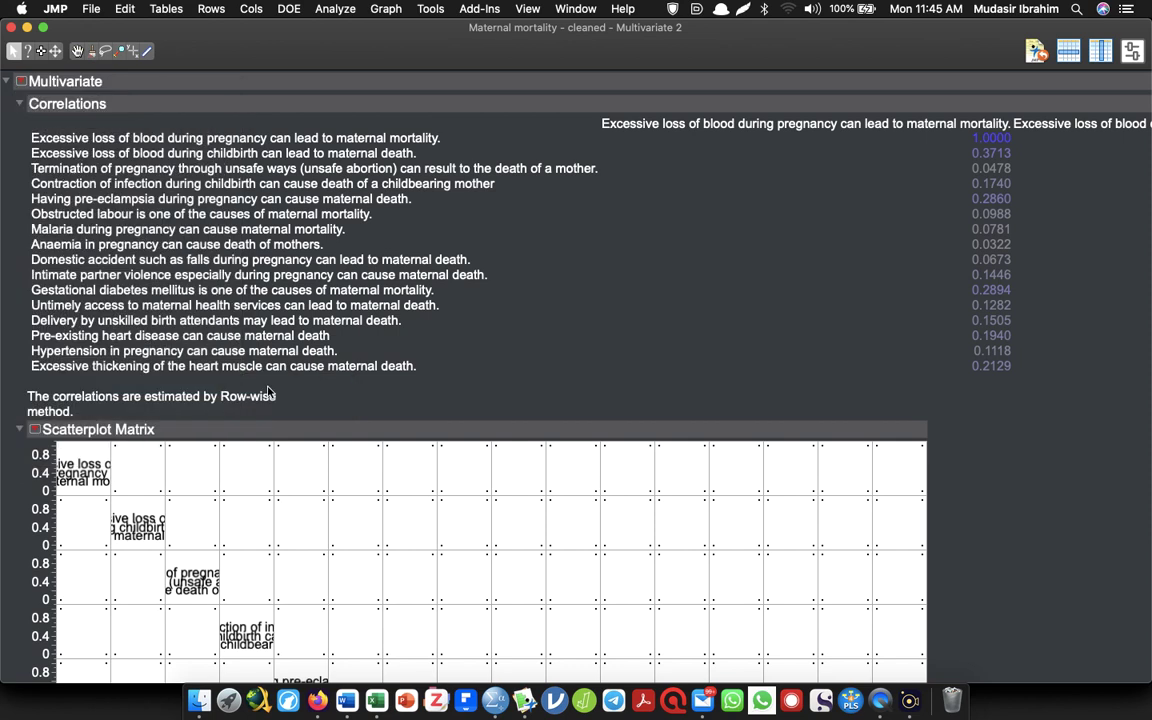
Place the earlier Multivariate report beside the new one and compare the Cronbach's α of the entire set.
{"action": "key", "text": "ctrl+Tab"}
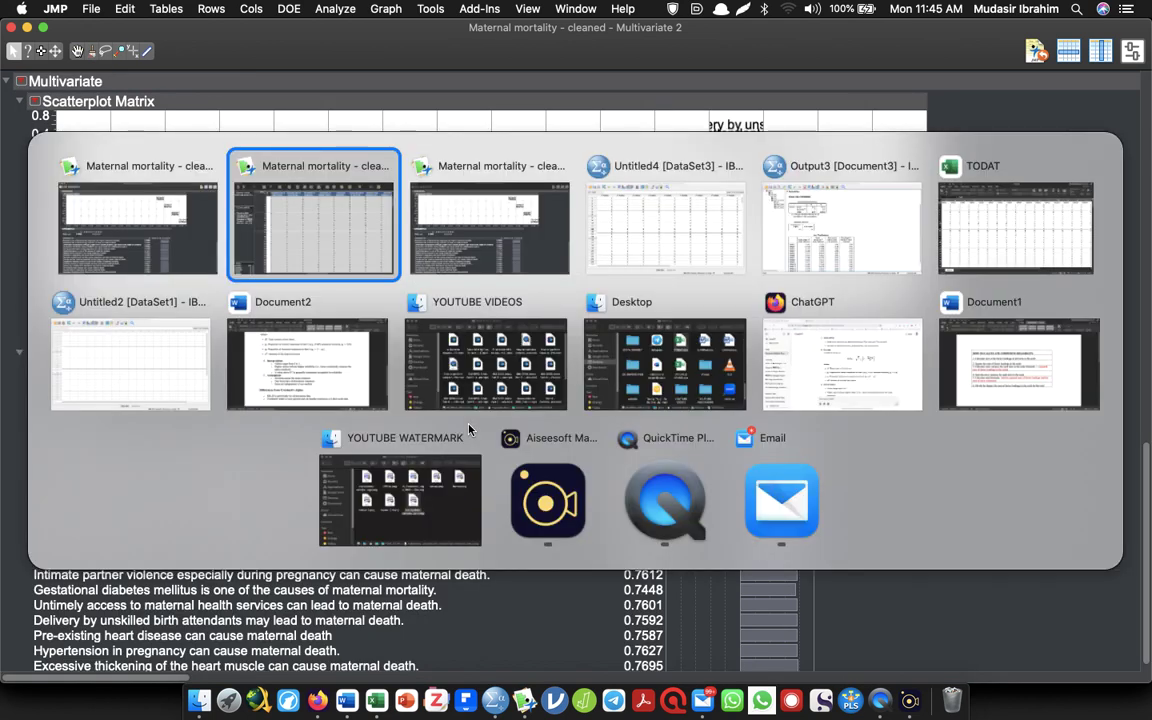
{"action": "key", "text": "ctrl+Tab"}
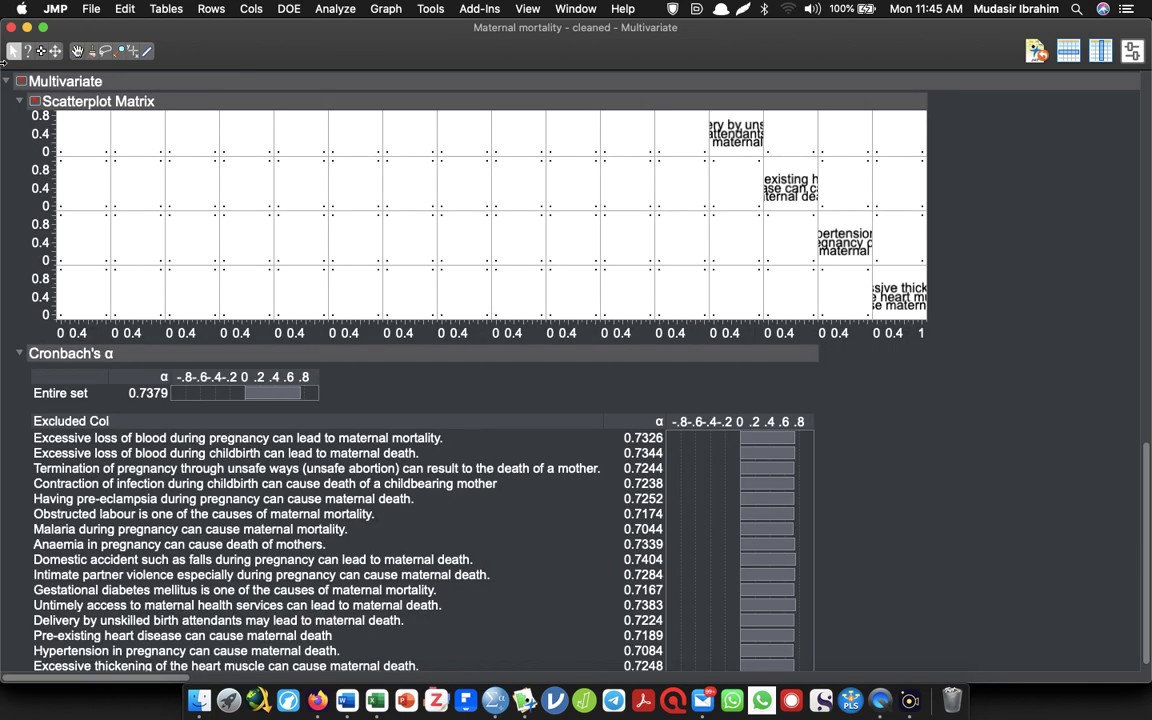
{"action": "left_click_drag", "start_coordinate": [1, 68], "coordinate": [635, 143]}
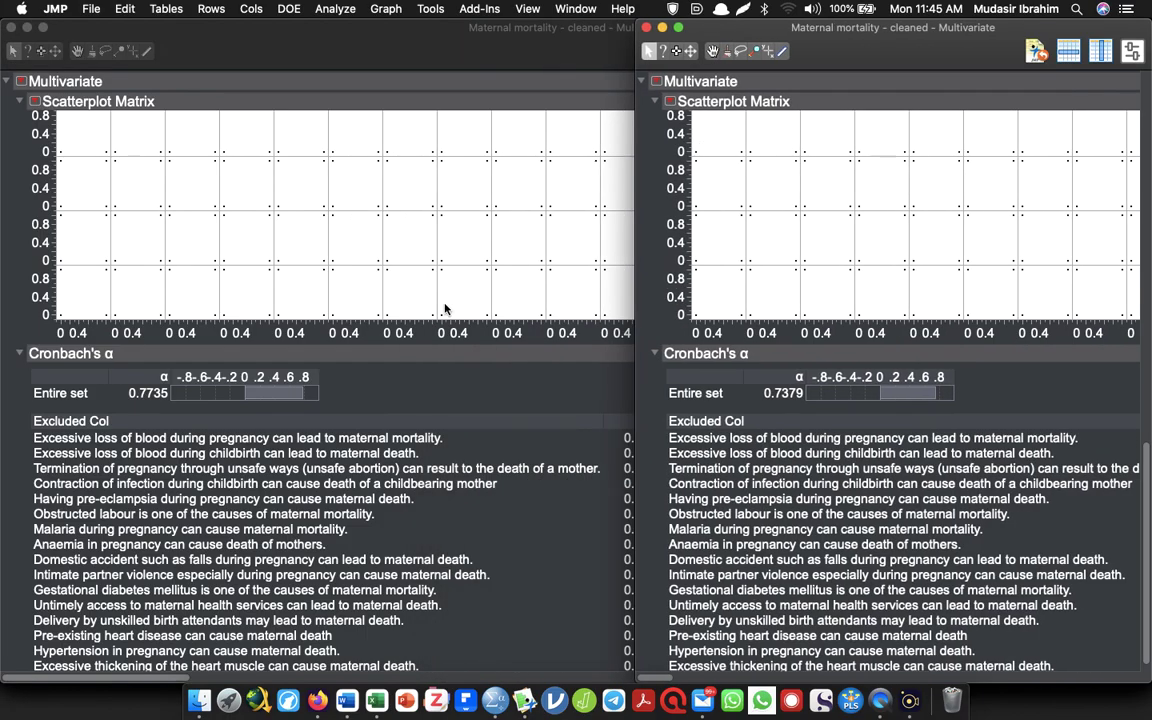
{"action": "left_click", "coordinate": [140, 398]}
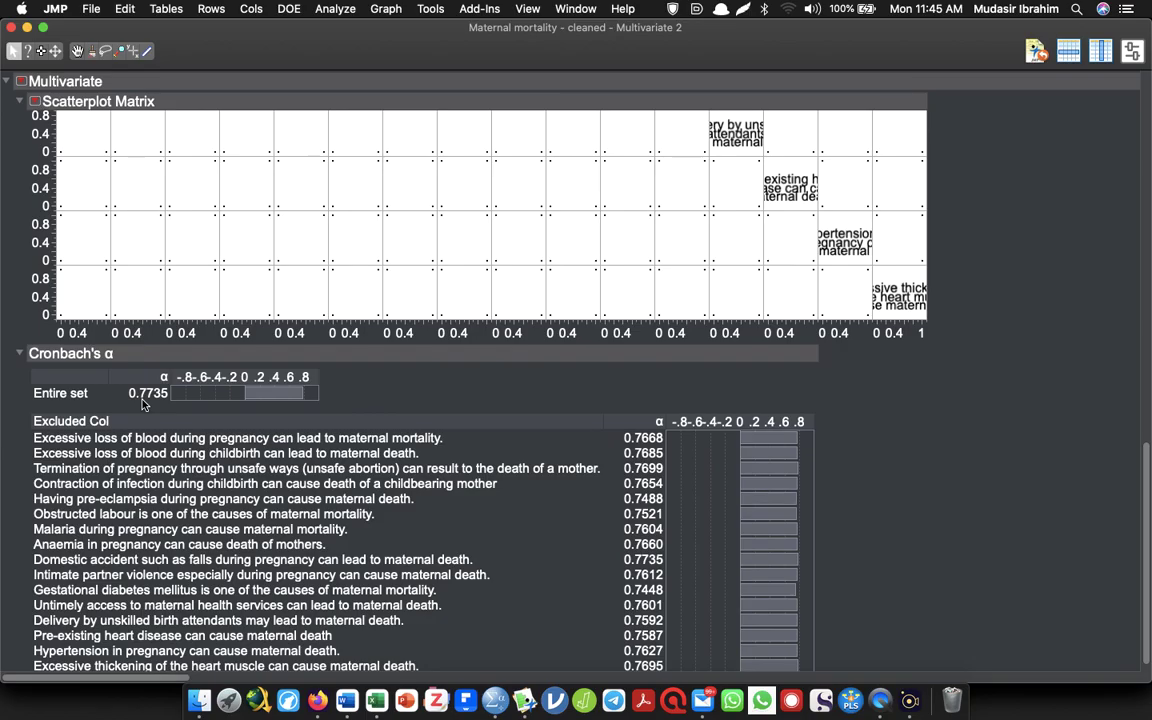
{"action": "key", "text": "super+grave"}
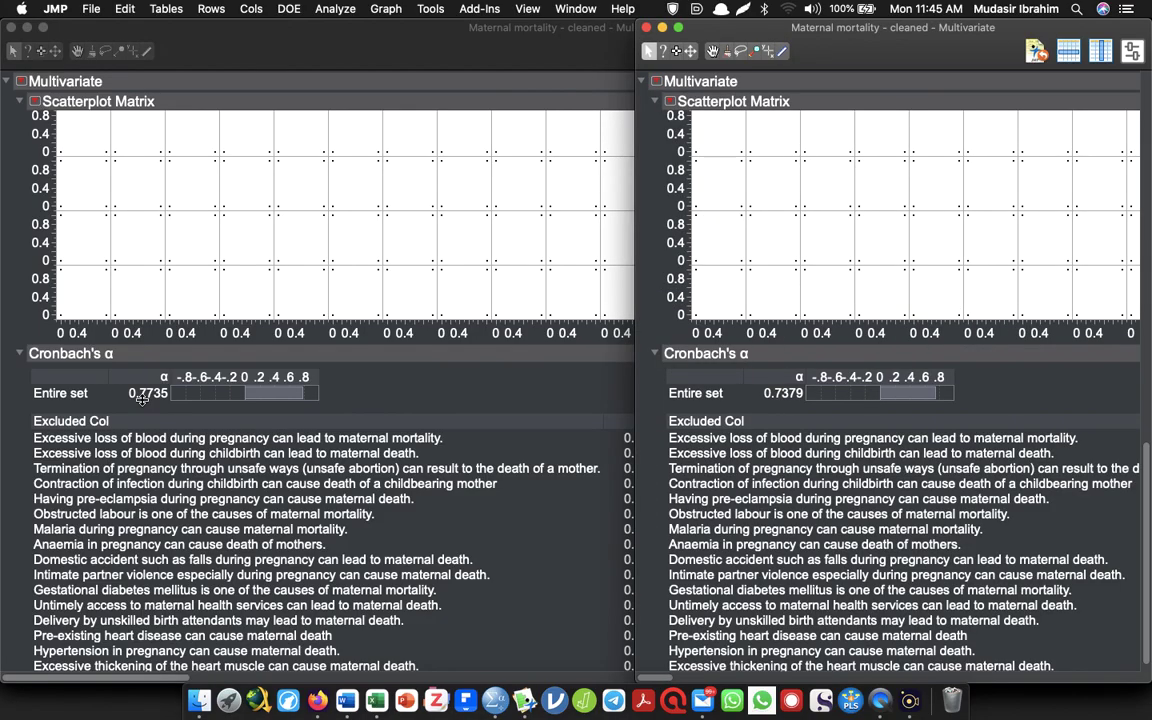